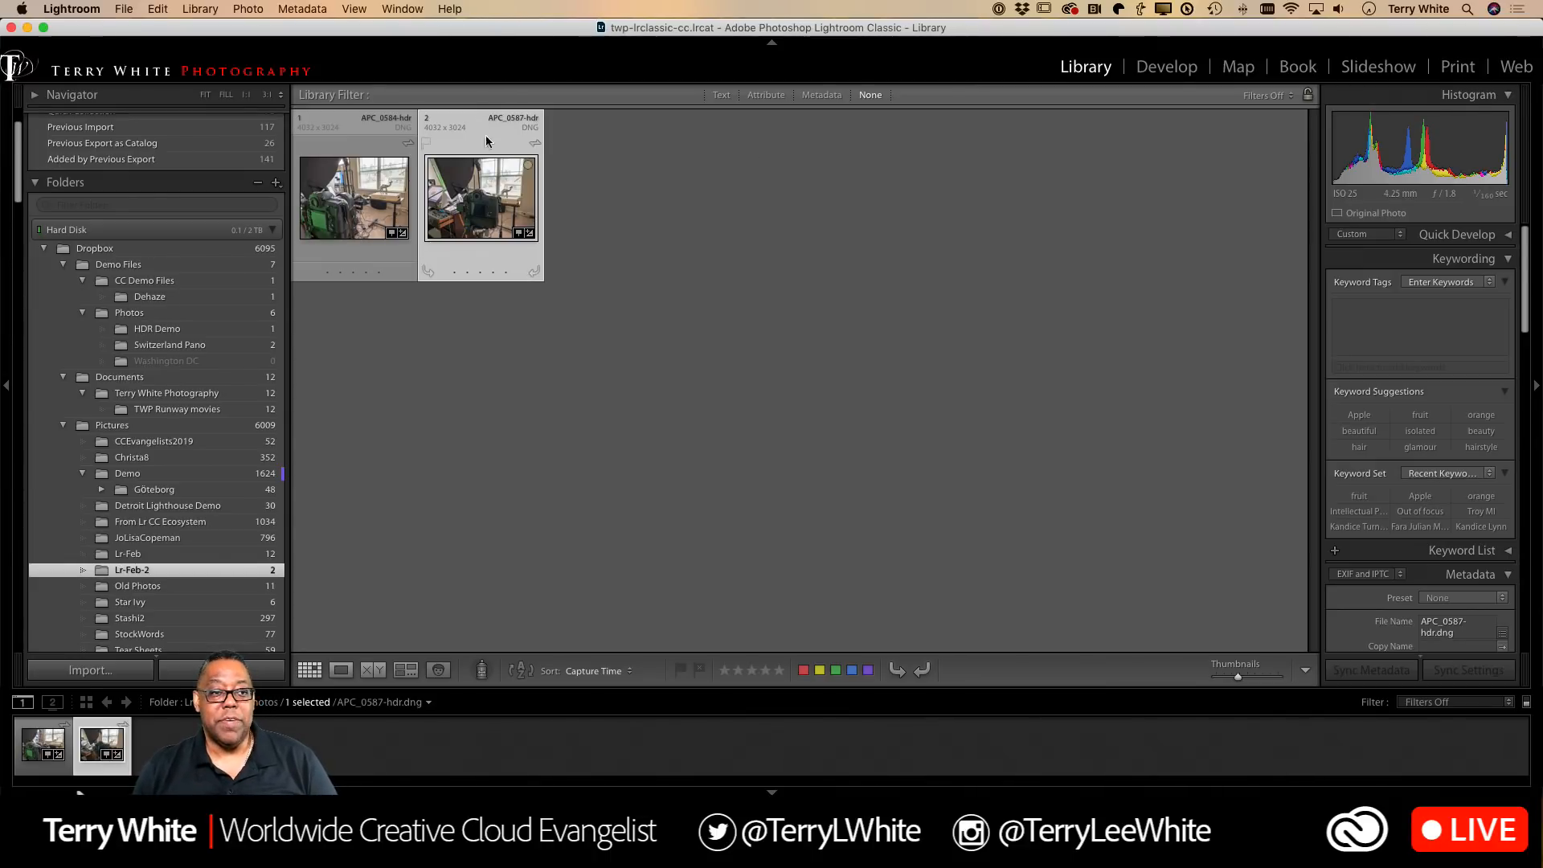
# - Open the settings for a new tethered capture session
pyautogui.click(123, 9)
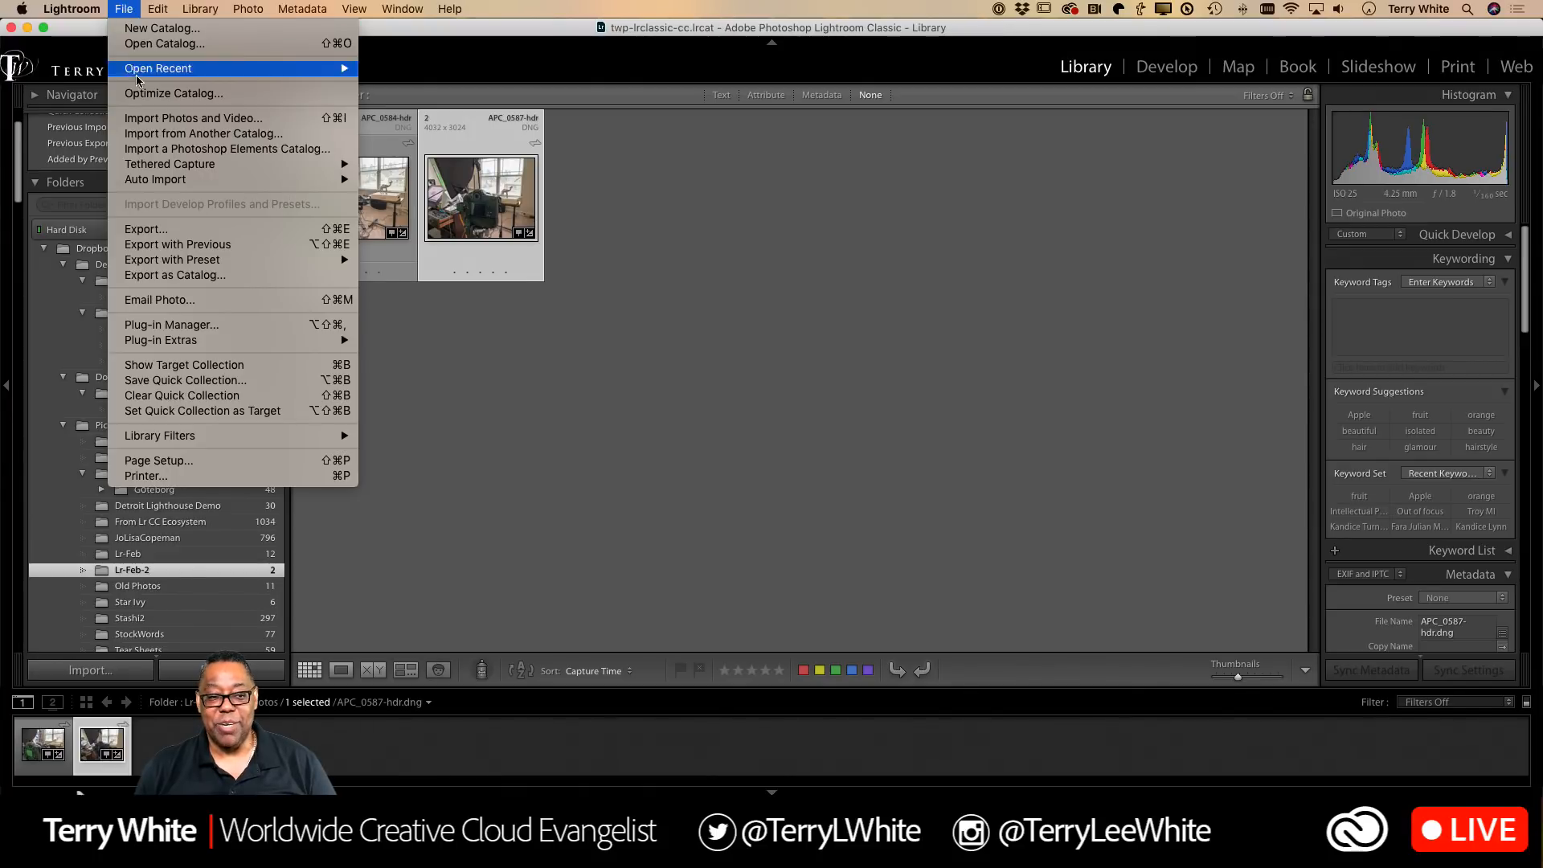
pyautogui.moveTo(153, 167)
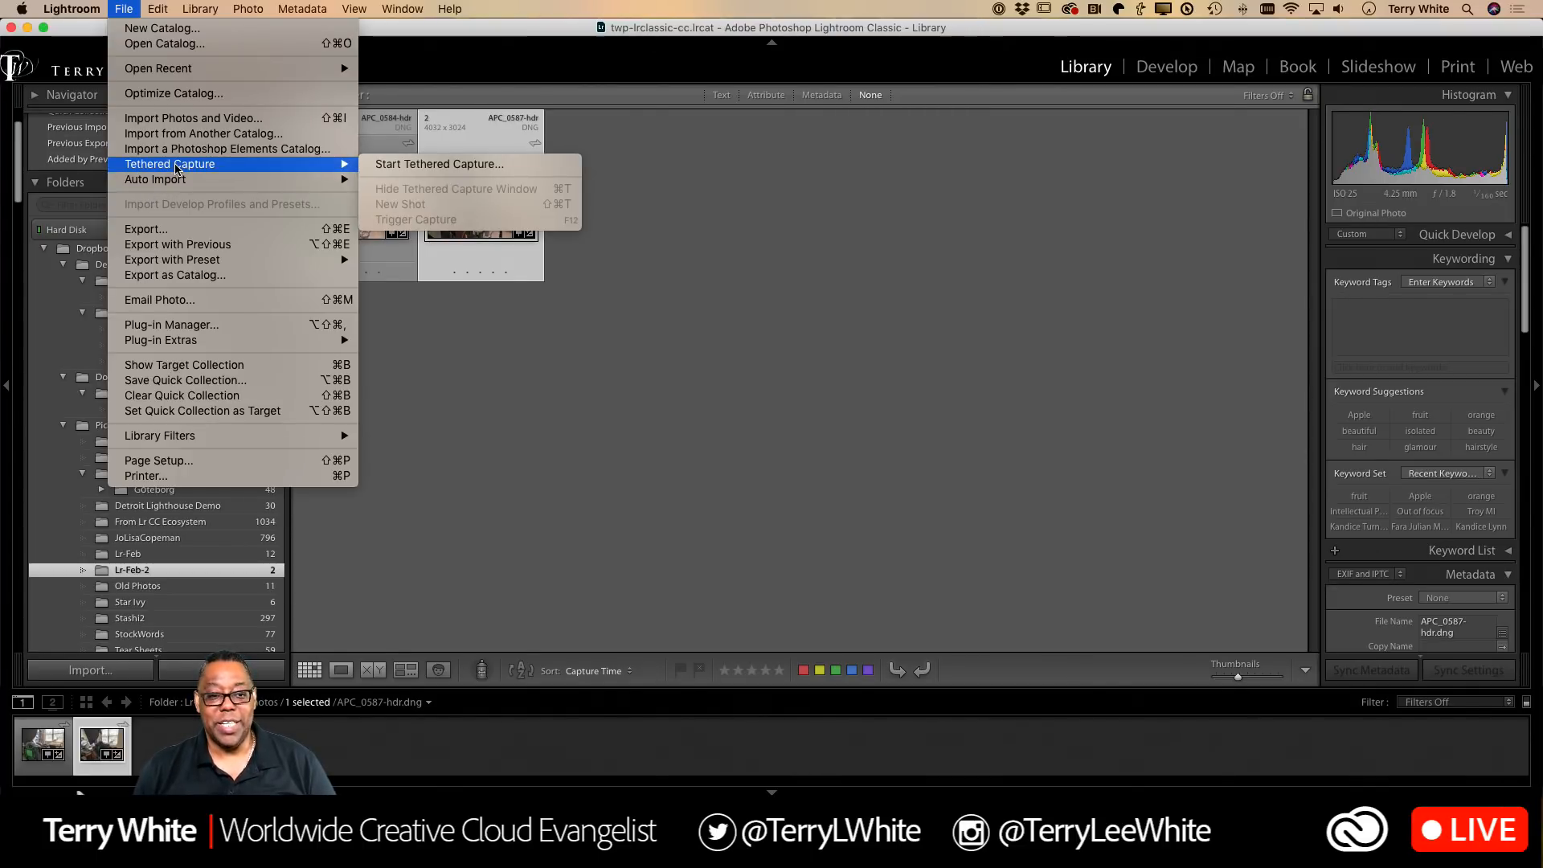
pyautogui.click(426, 165)
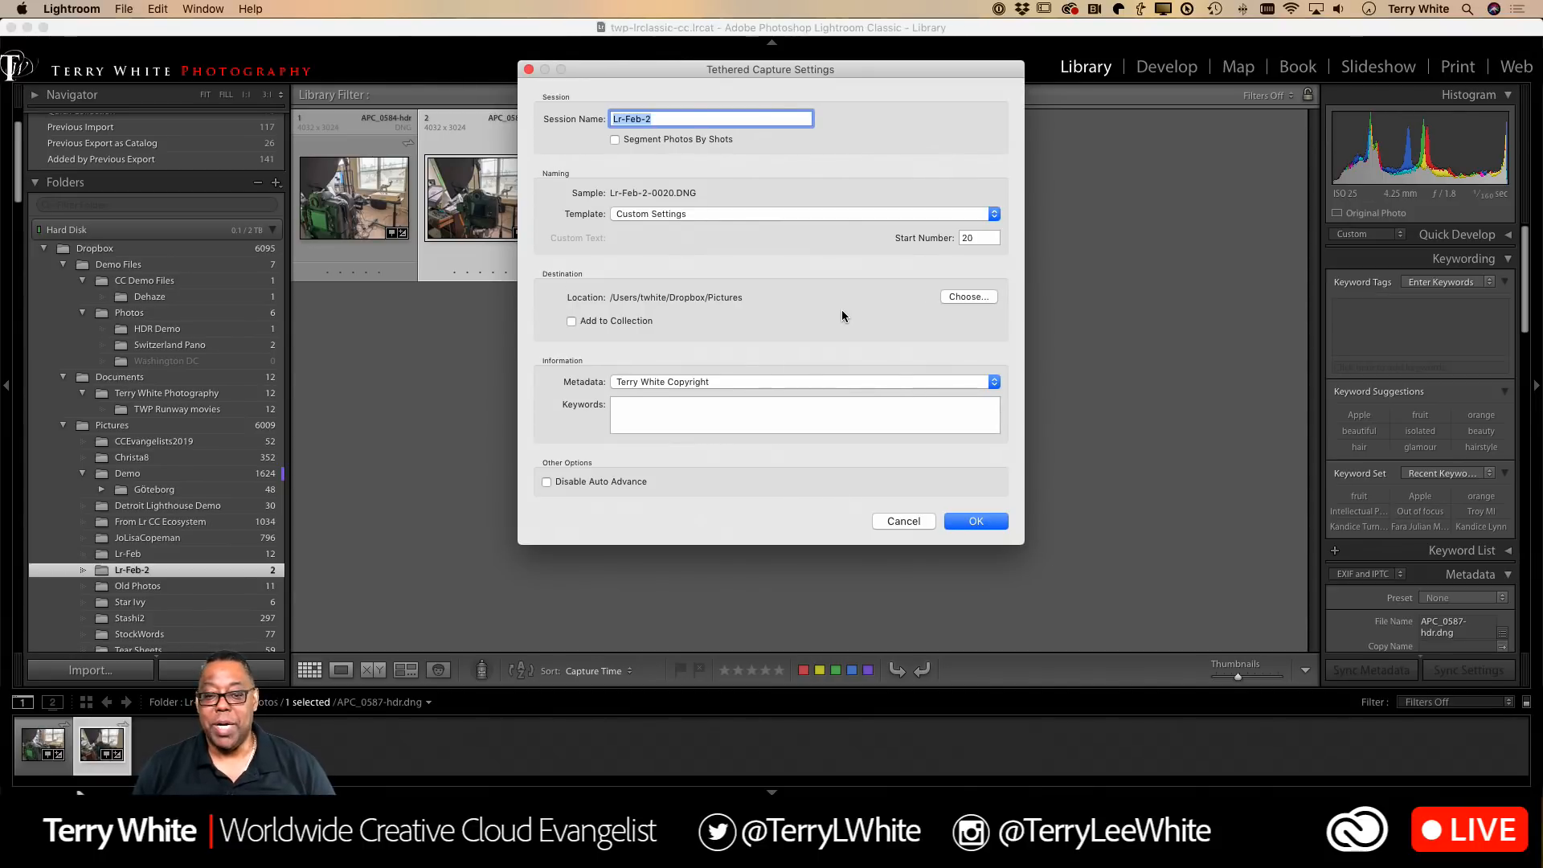
# - Review the file naming templates and try segmenting the session's photos by shots
pyautogui.click(688, 215)
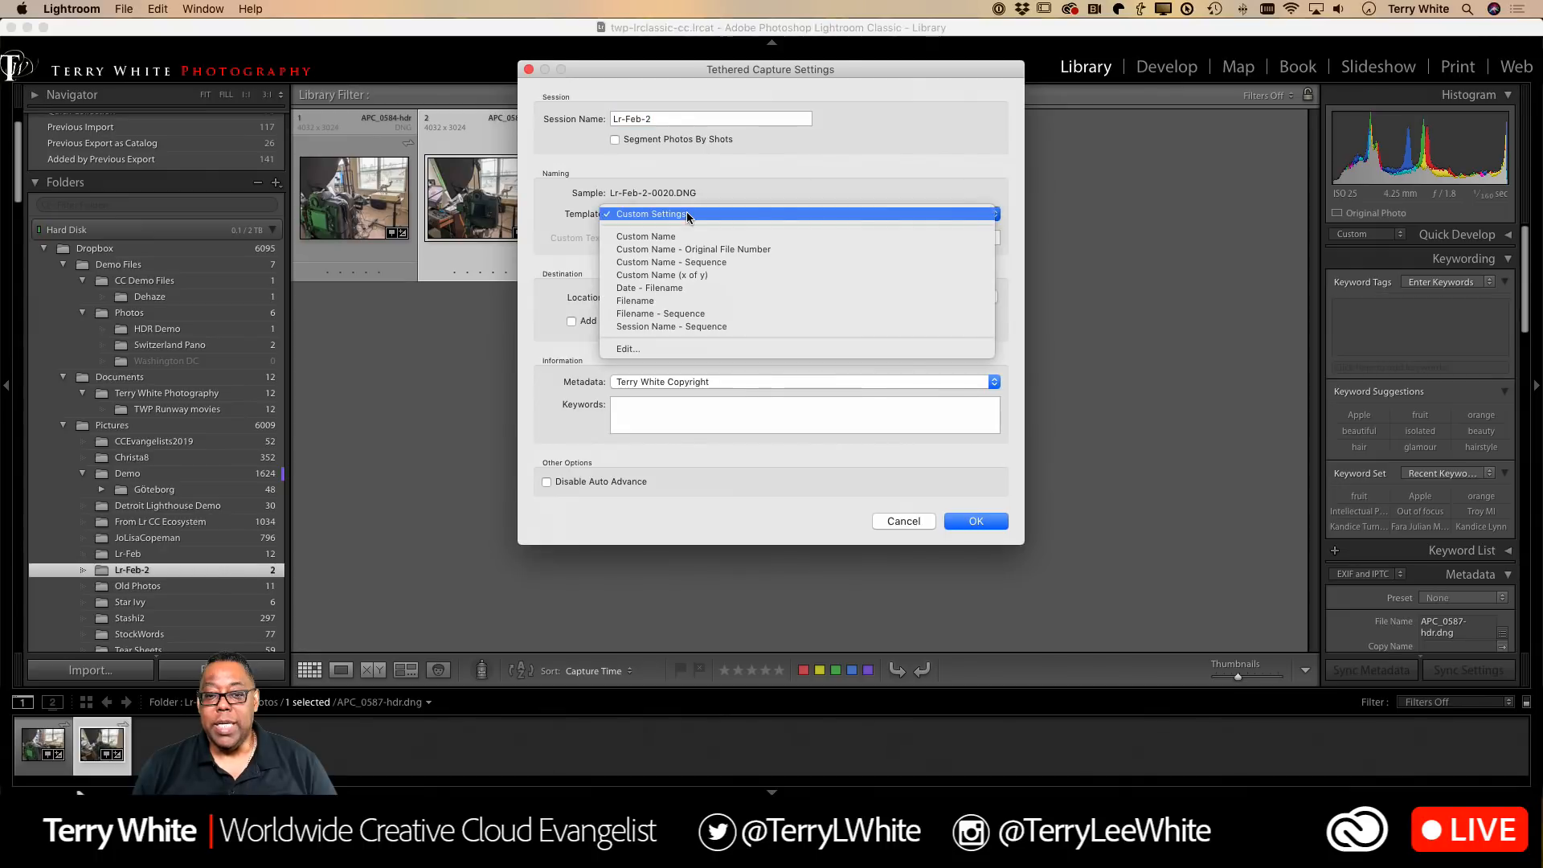
pyautogui.click(750, 186)
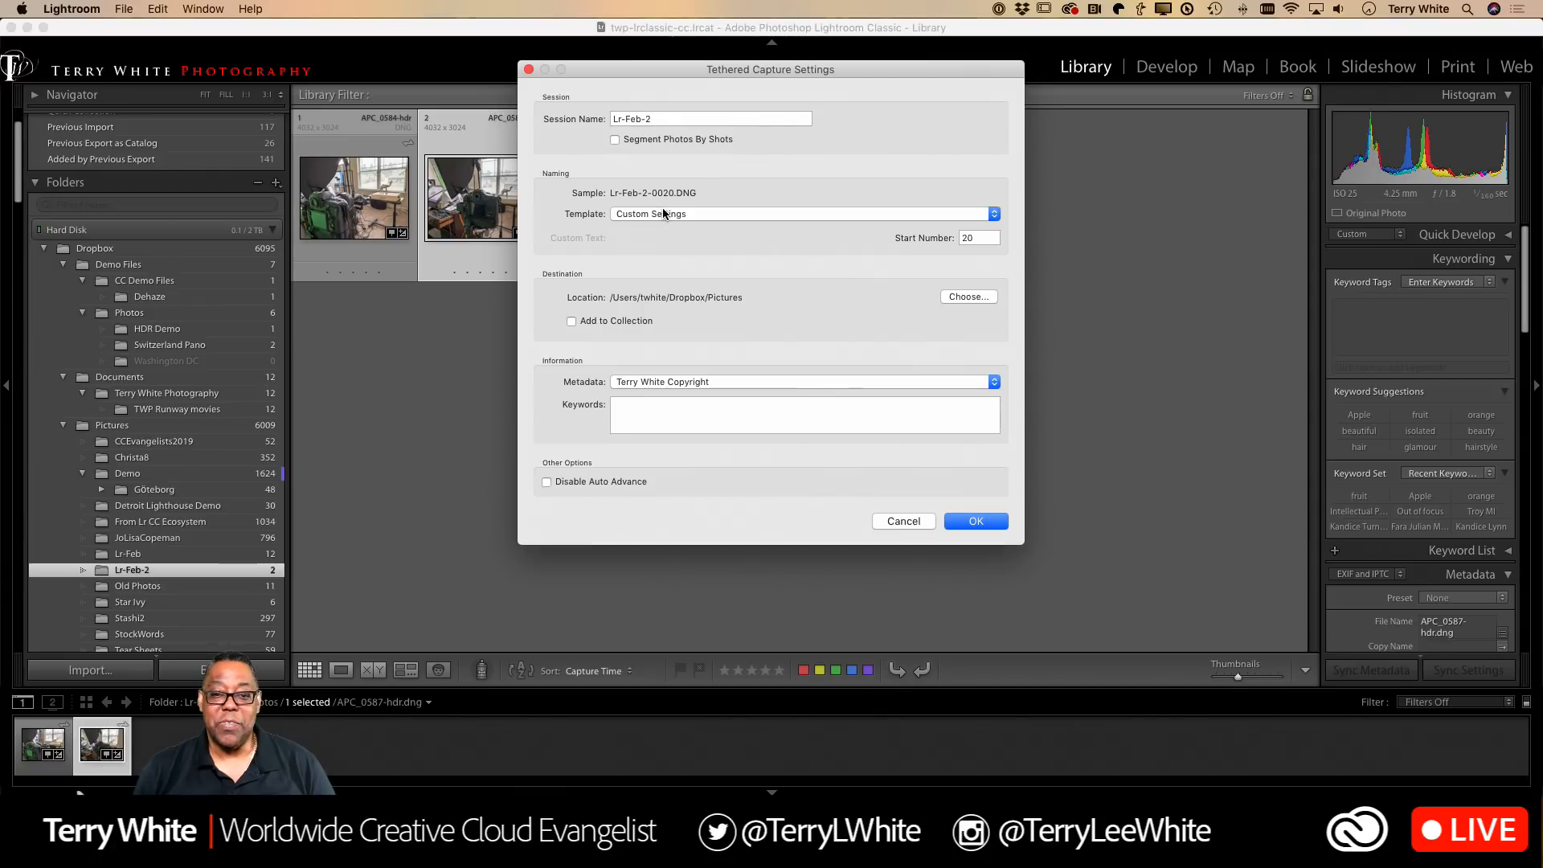
pyautogui.click(641, 139)
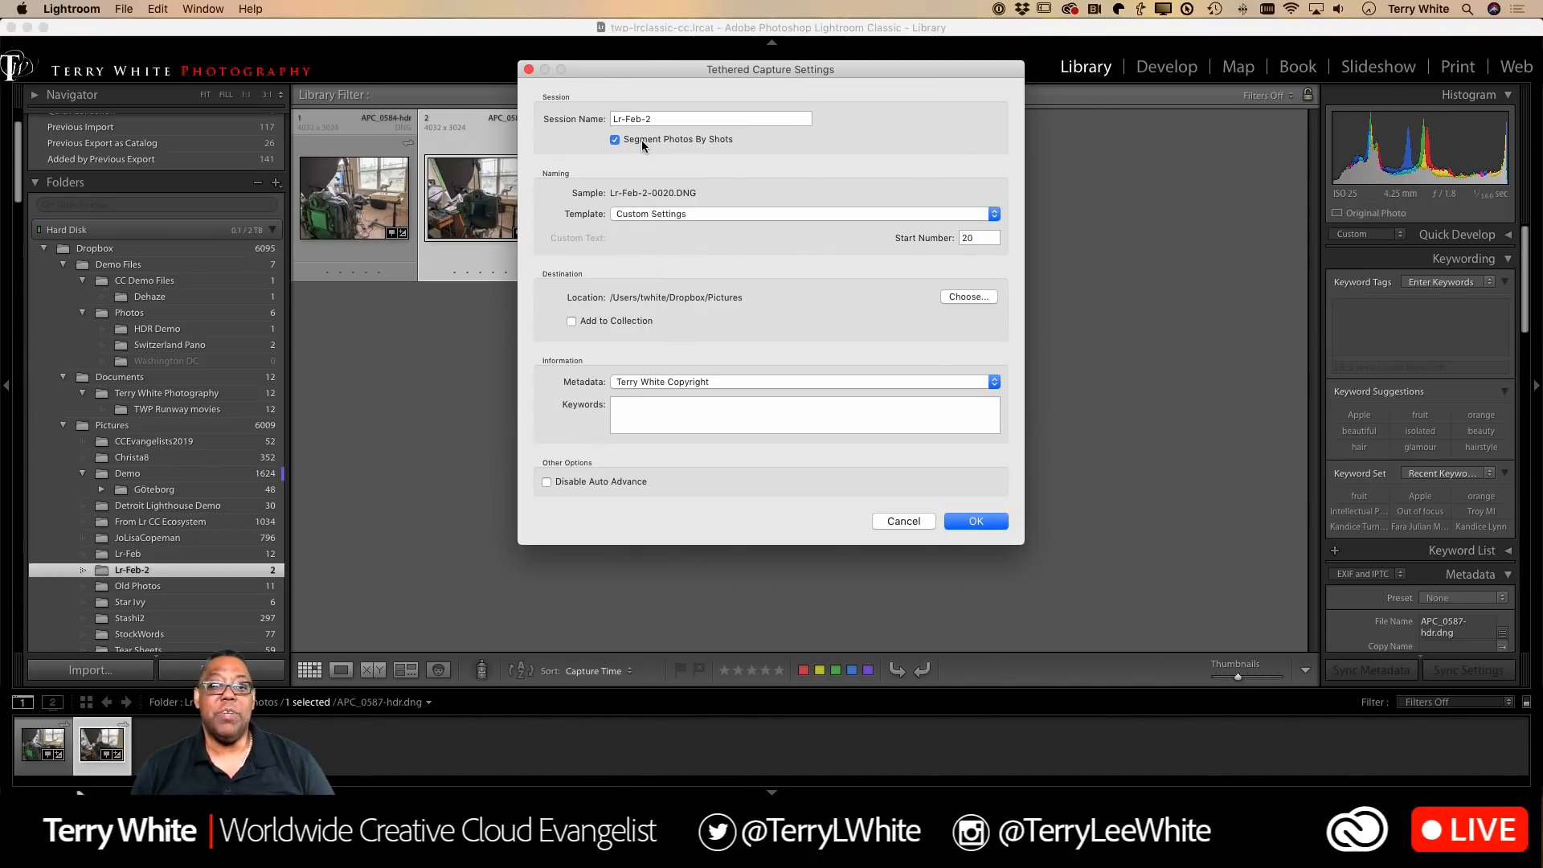
pyautogui.click(642, 142)
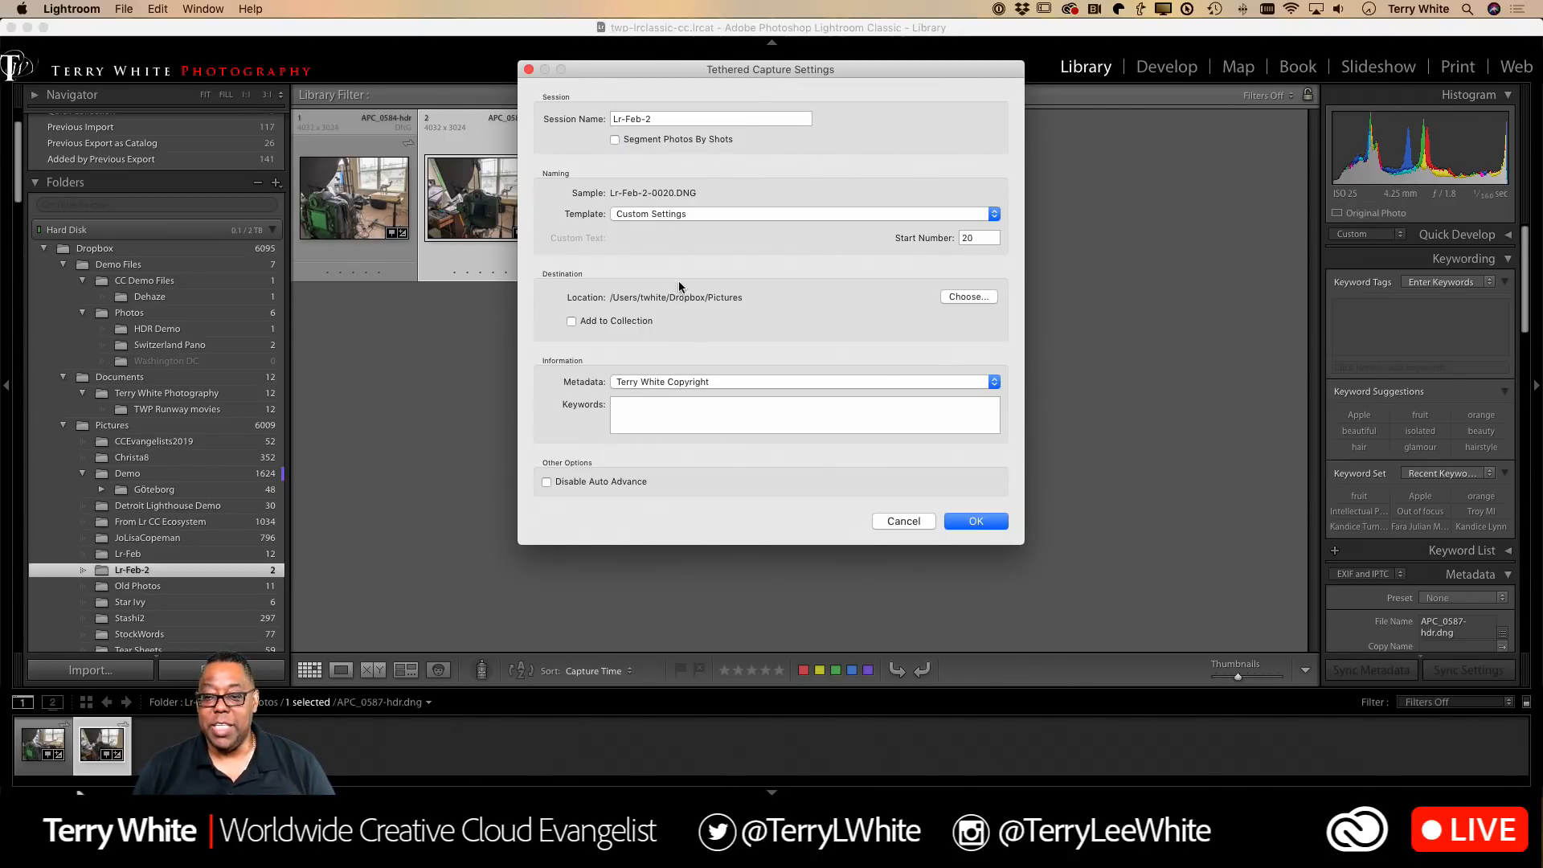
# - Set the start number for naming the captured photos to 1
pyautogui.doubleClick(974, 238)
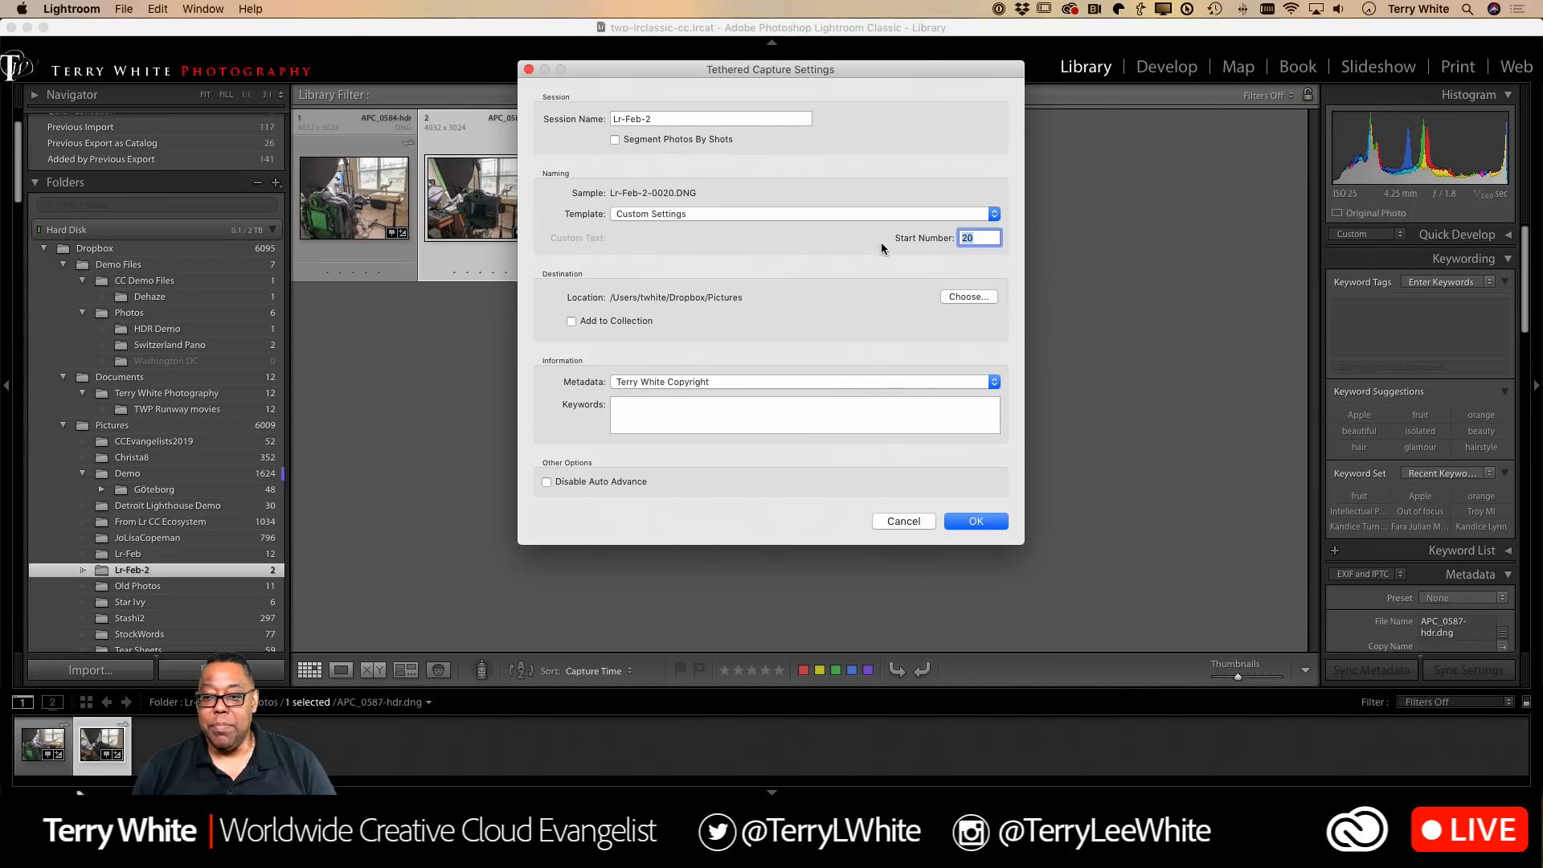
pyautogui.write('1')
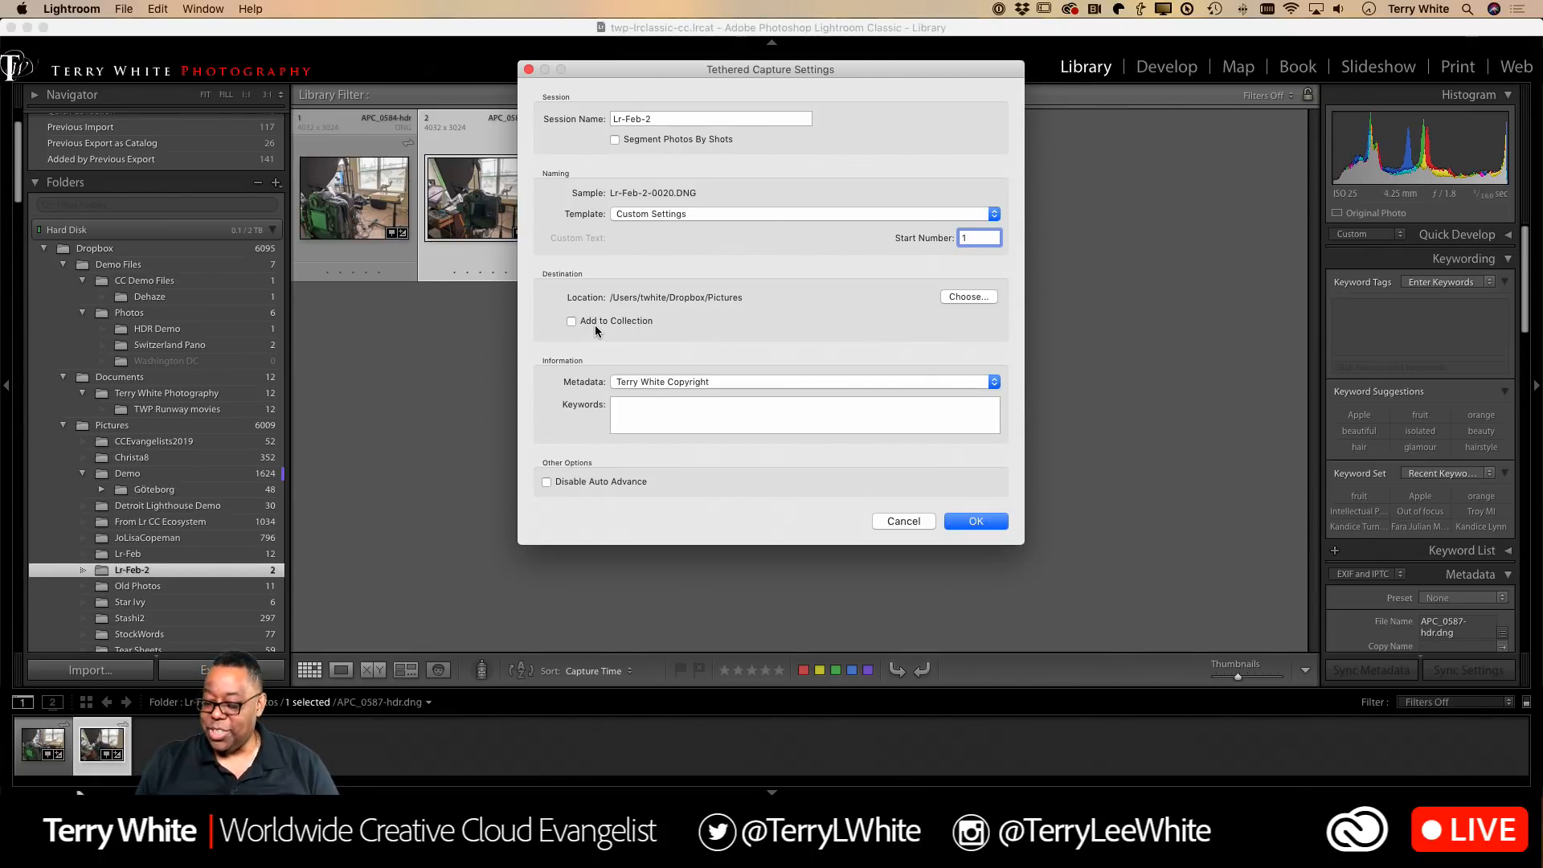
# - Try adding the captured photos to a new synced collection named "Lr Feb 2019 Update" inside the Demo collection set
pyautogui.click(573, 321)
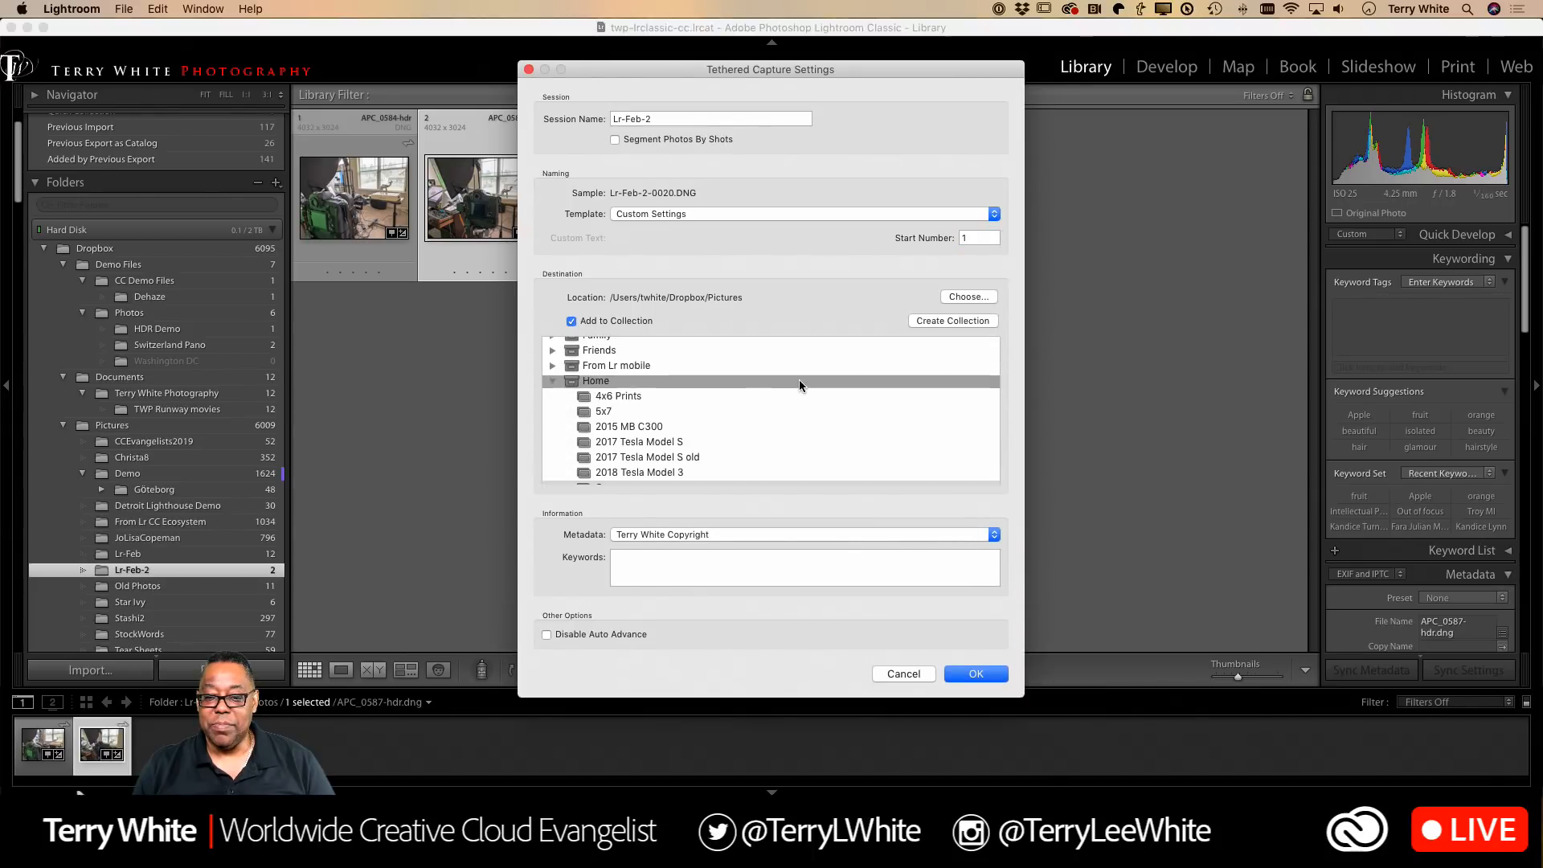
pyautogui.click(966, 322)
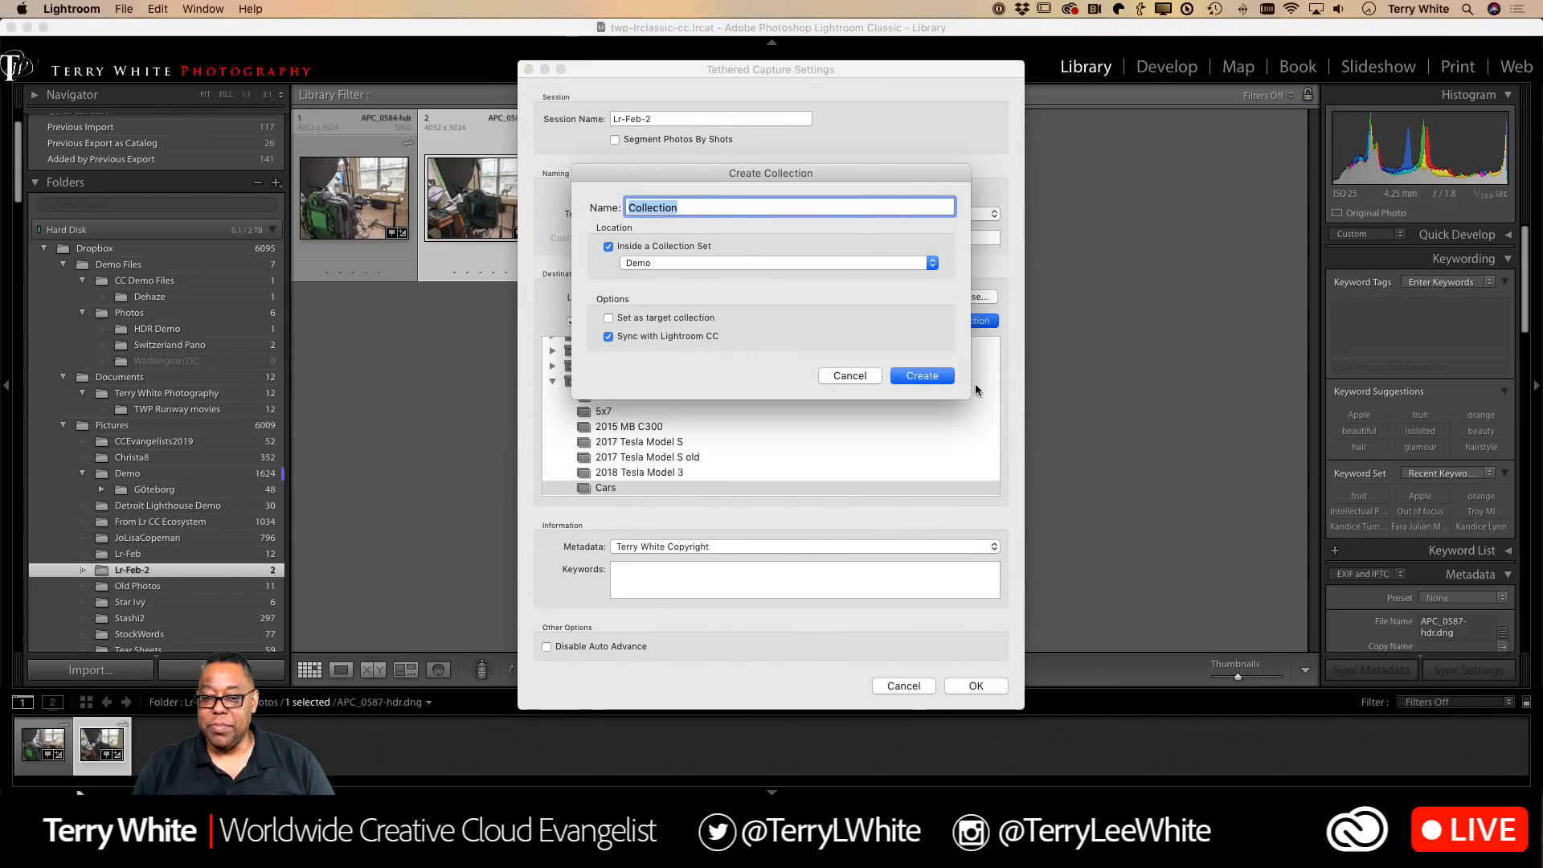
pyautogui.write('Lr Feb Update')
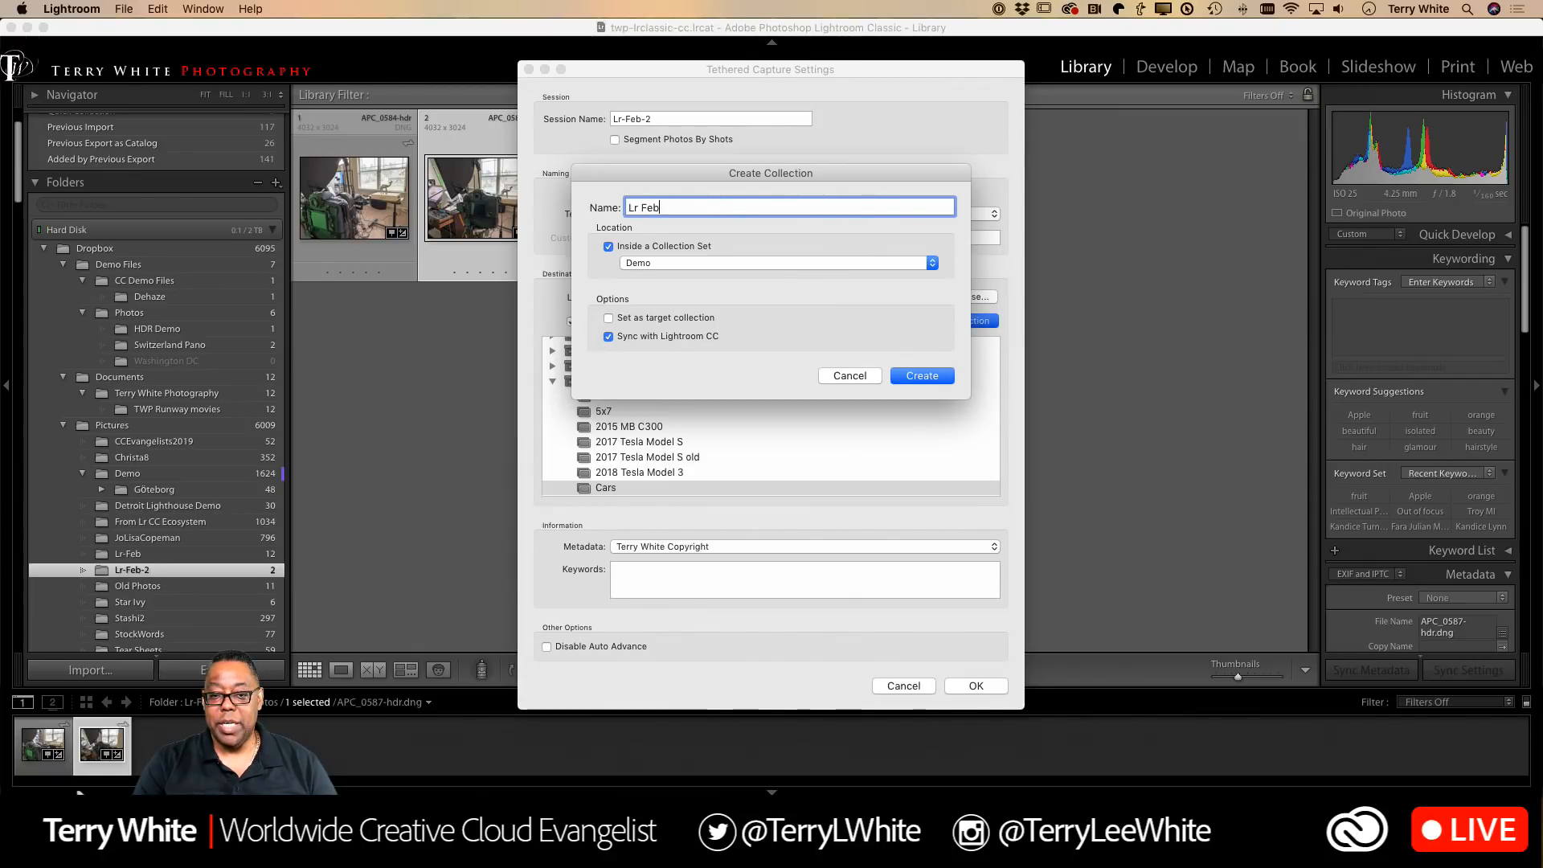
pyautogui.press('BackSpace')
pyautogui.press('BackSpace')
pyautogui.press('BackSpace')
pyautogui.press('BackSpace')
pyautogui.press('BackSpace')
pyautogui.press('BackSpace')
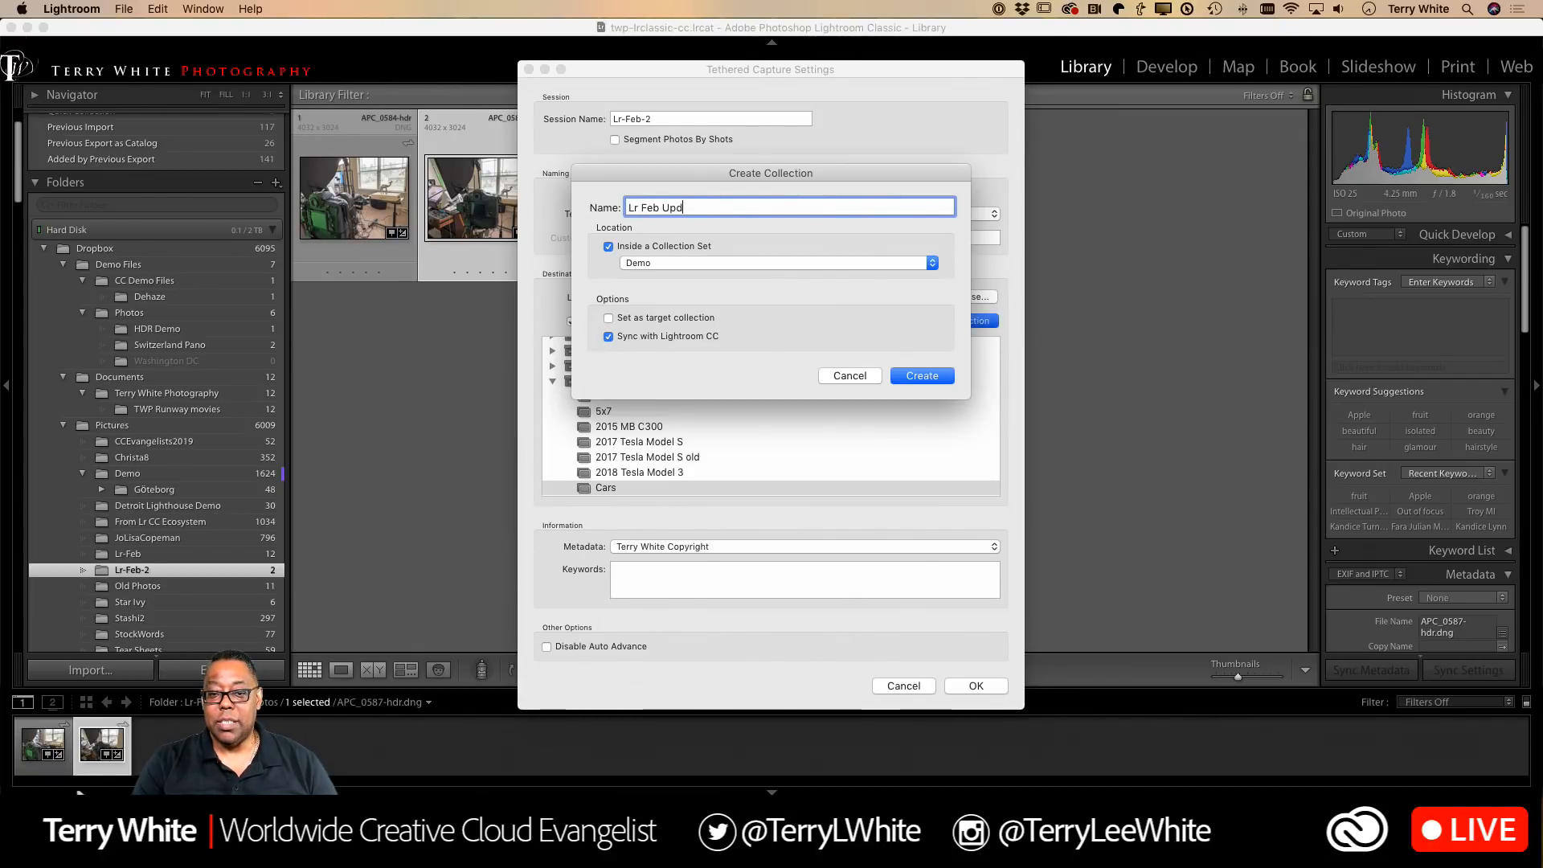
pyautogui.write('2019 F')
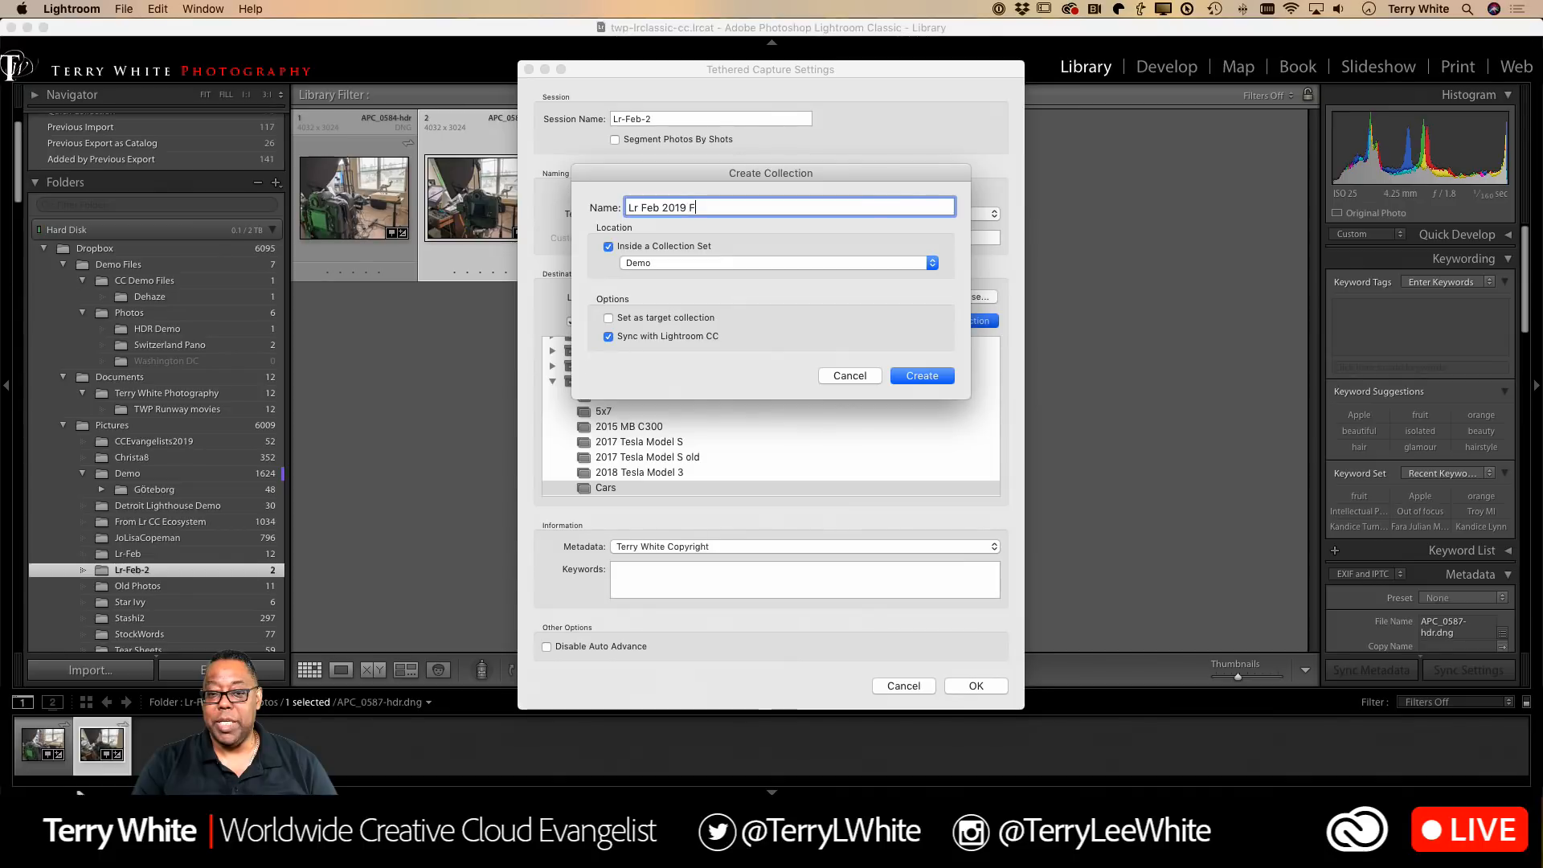
pyautogui.press('BackSpace')
pyautogui.write('Update')
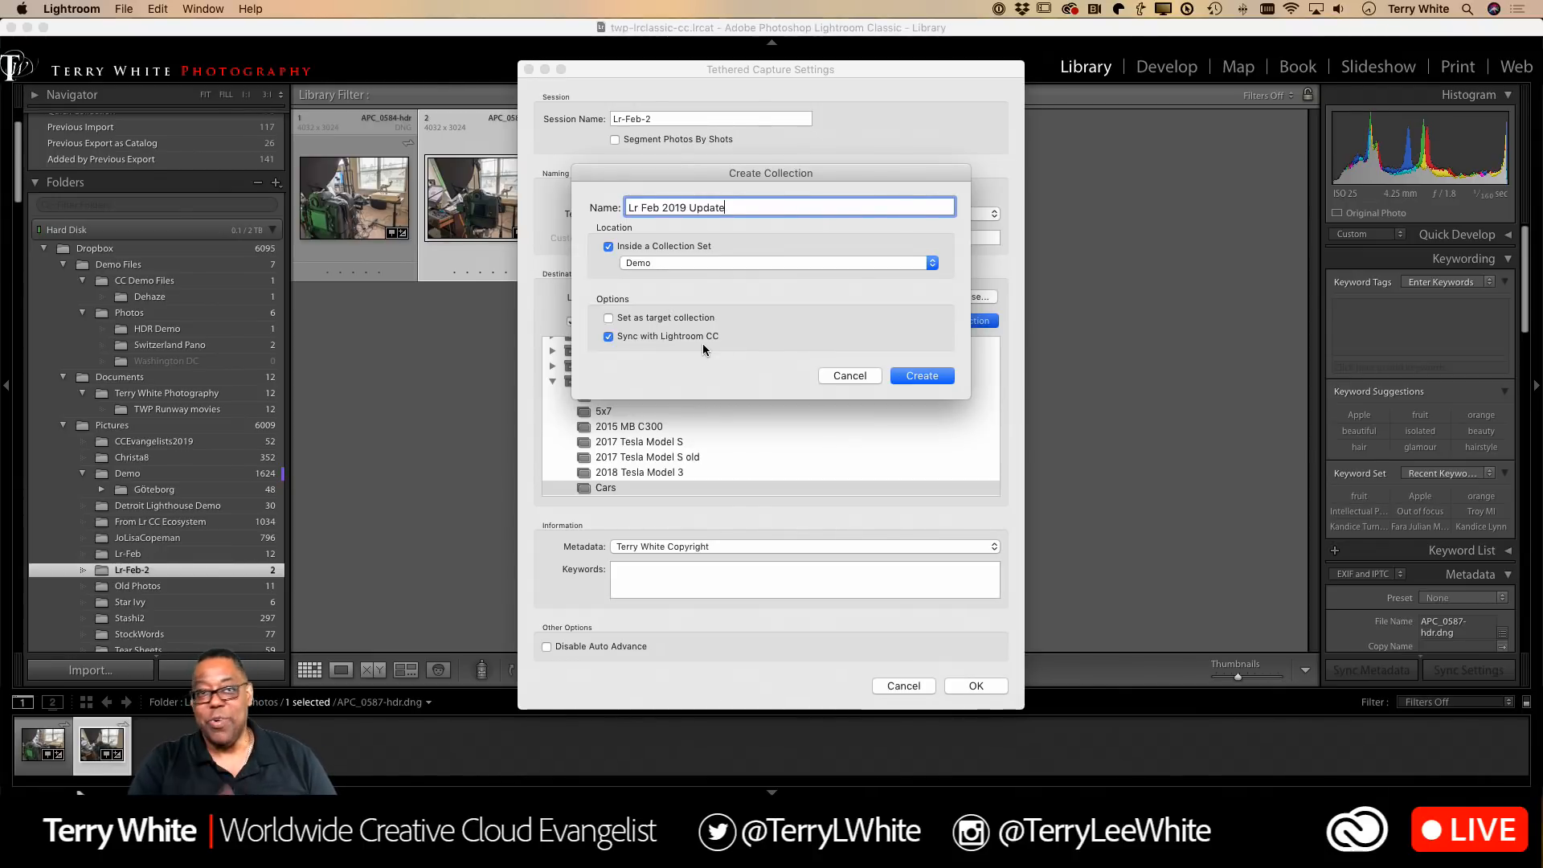
pyautogui.click(832, 376)
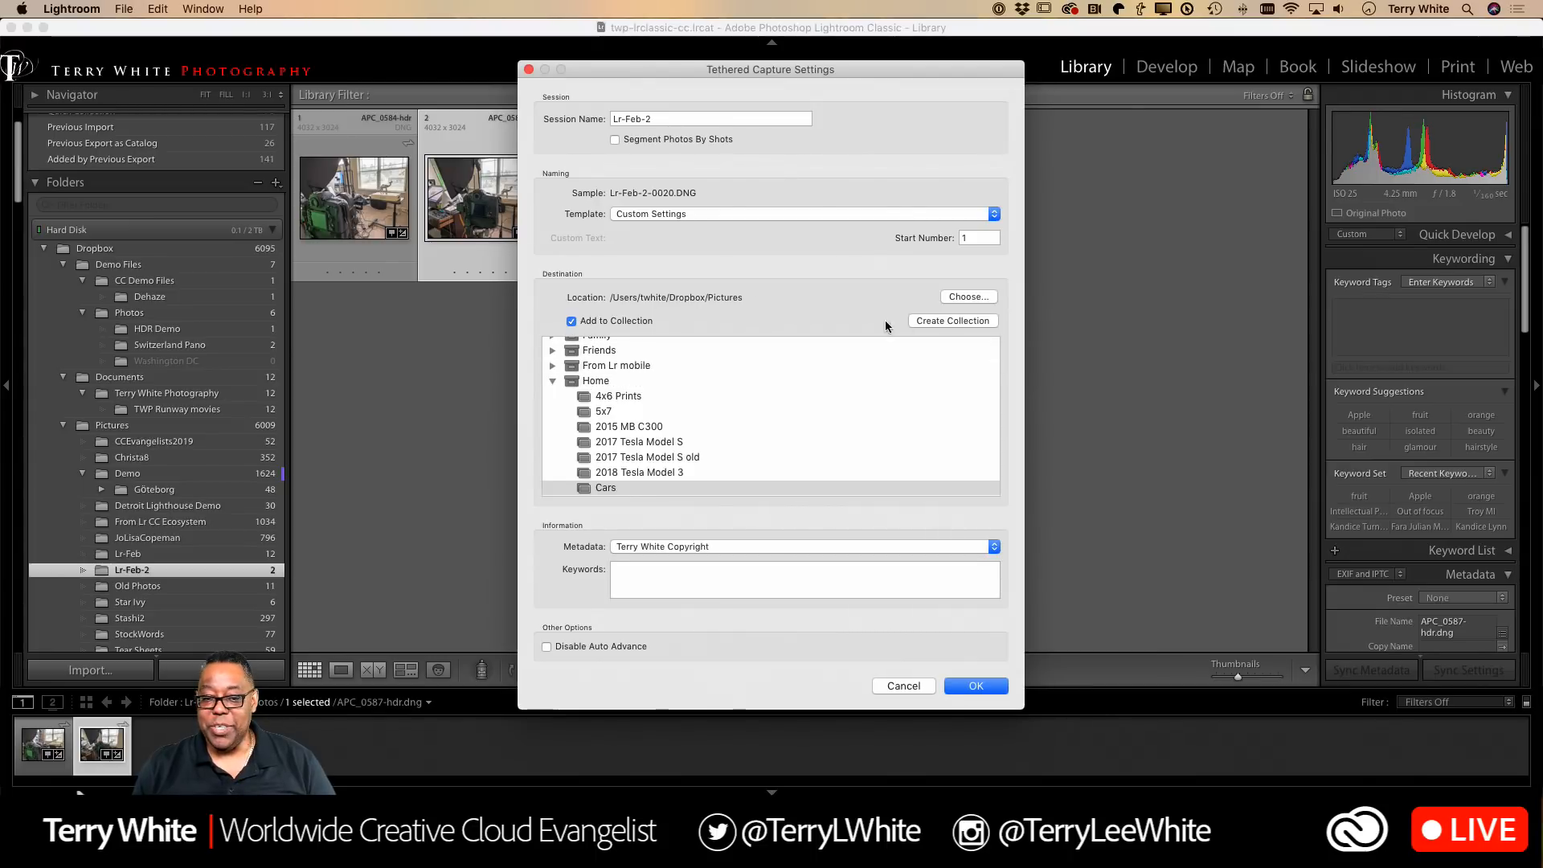
pyautogui.click(612, 322)
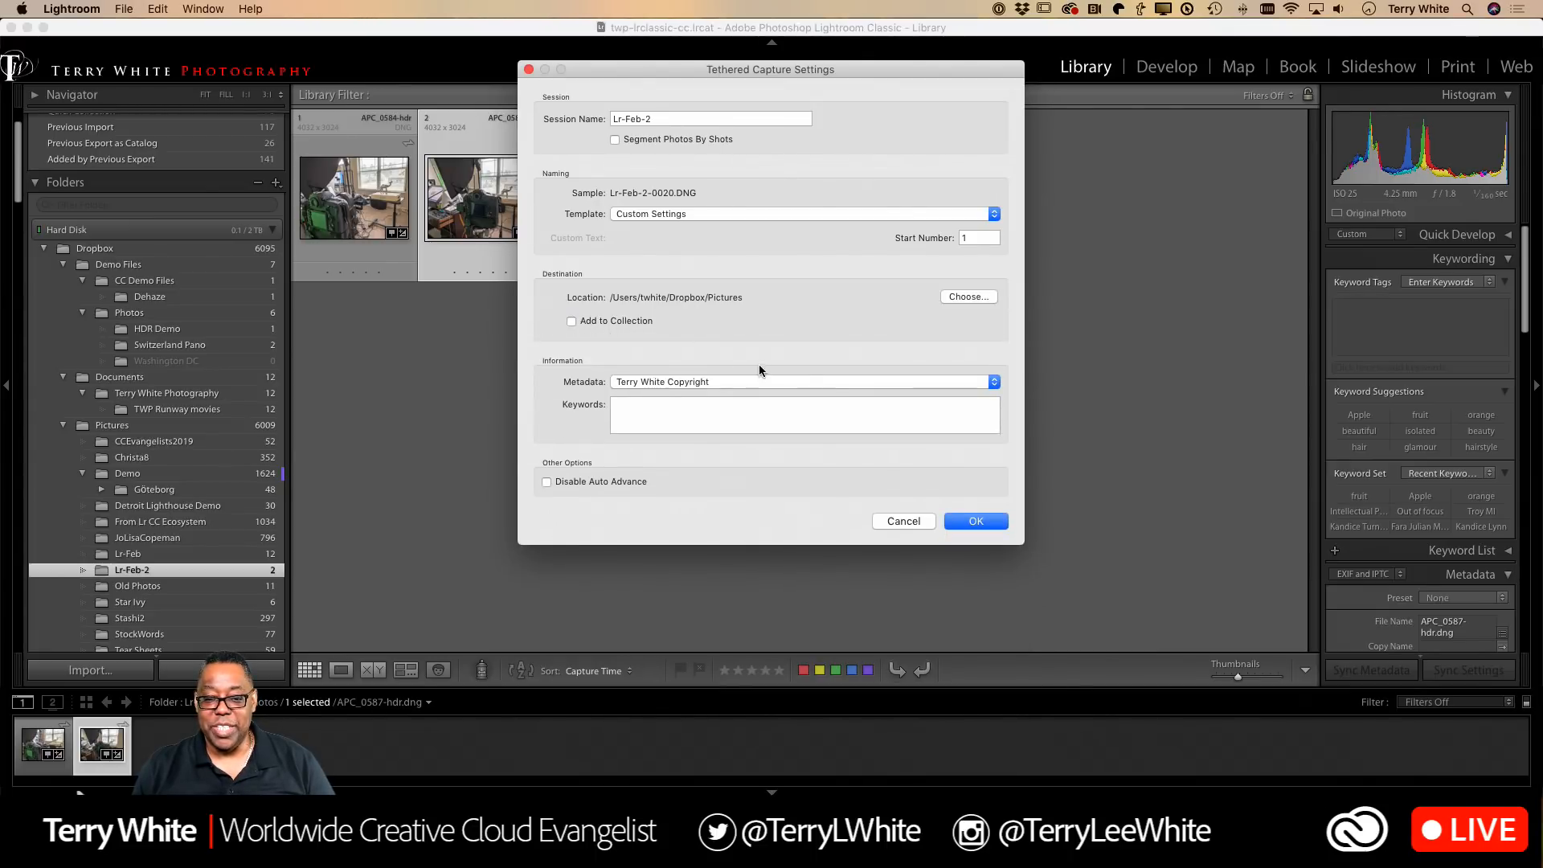
# - Keep the copyright metadata preset, add the keywords "Adobe, camel", and start the tethered session
pyautogui.click(662, 383)
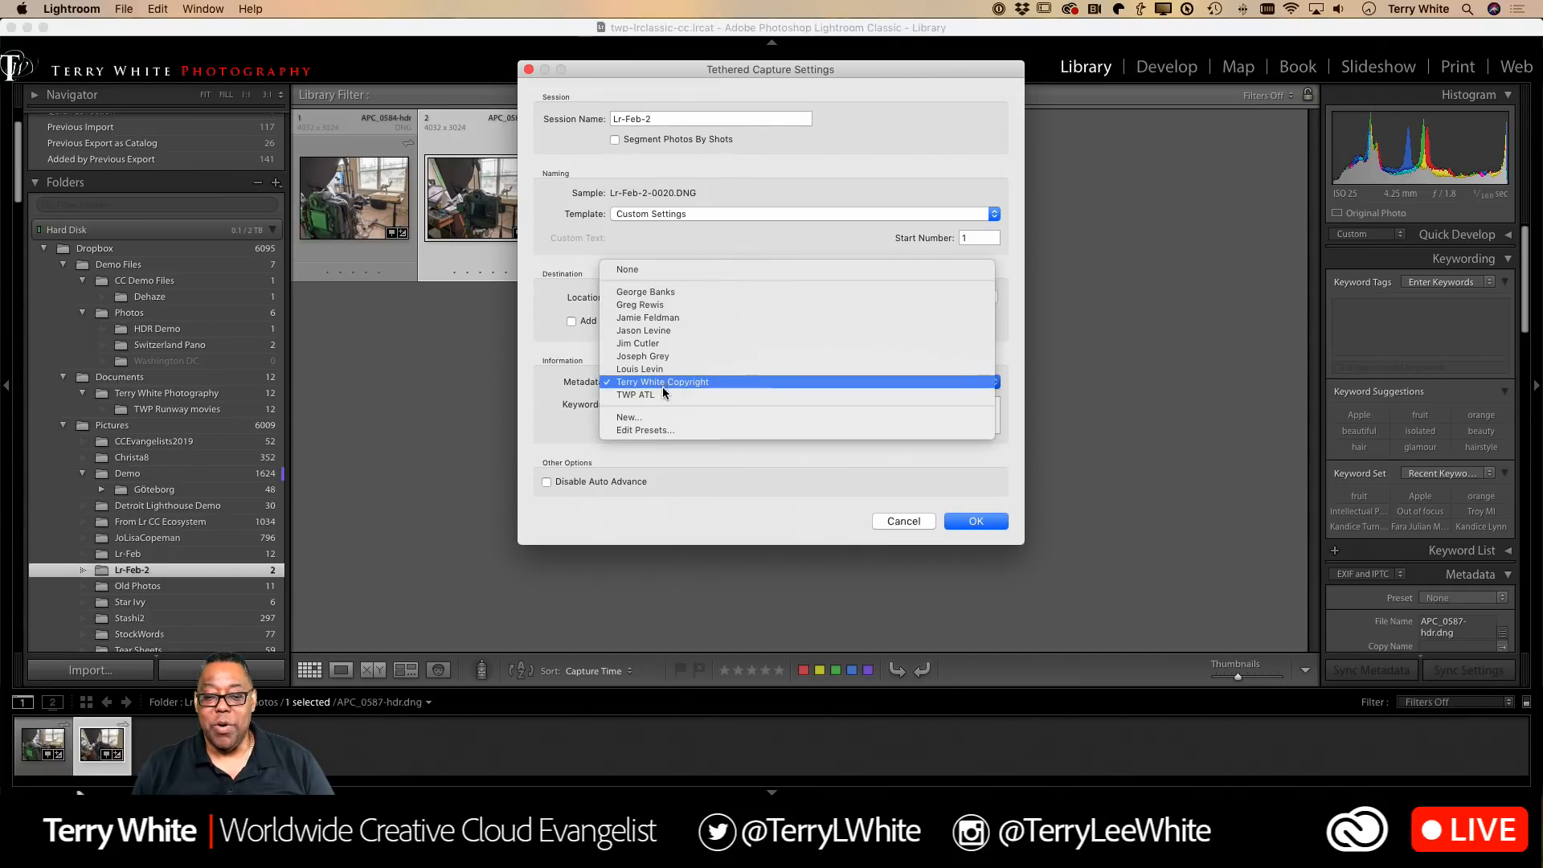
pyautogui.click(690, 382)
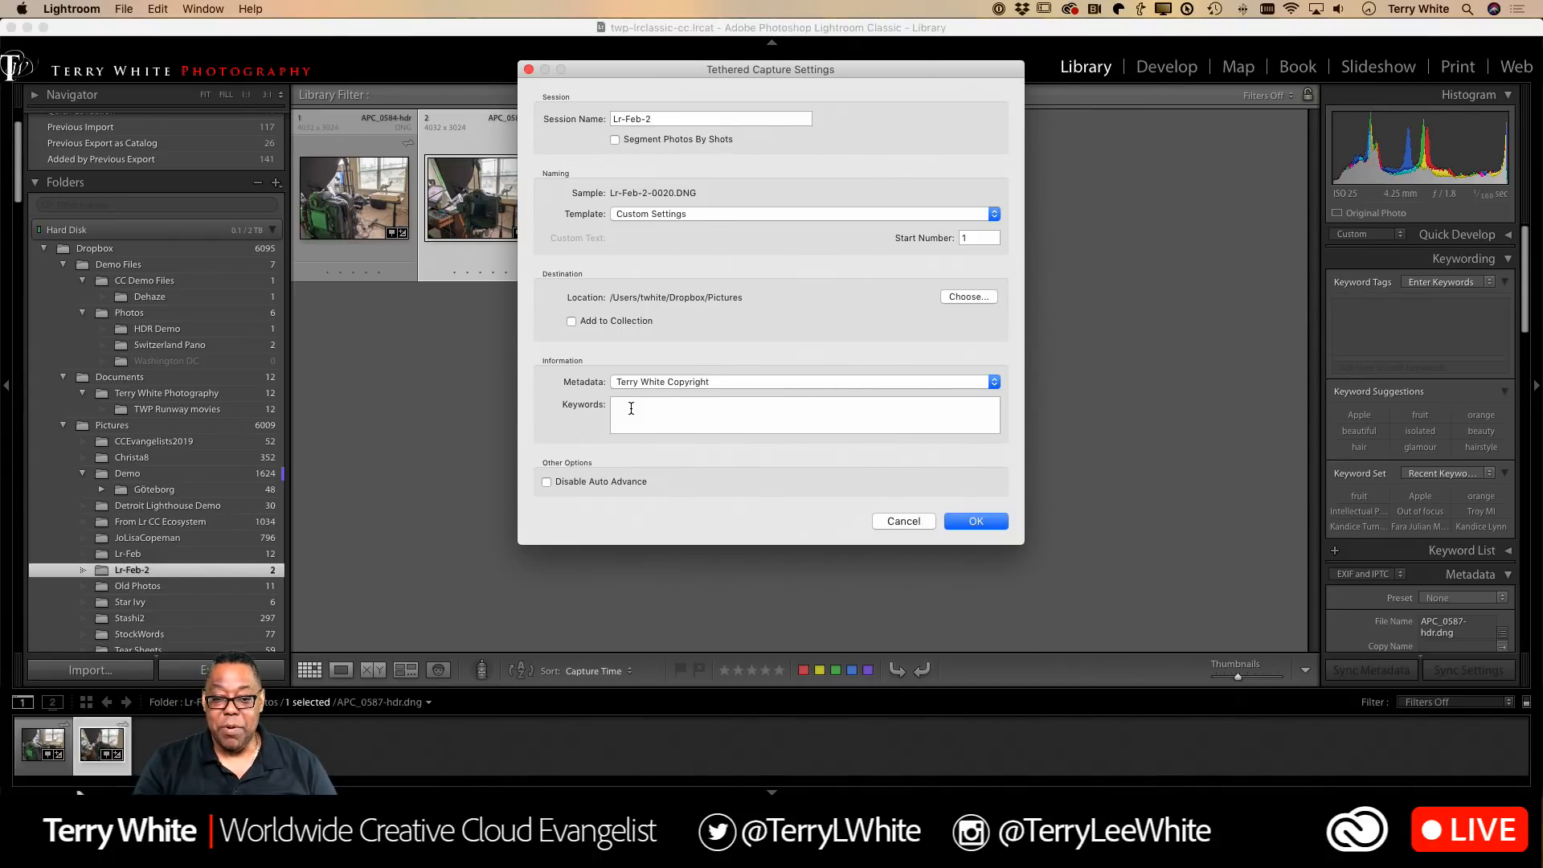
pyautogui.click(631, 409)
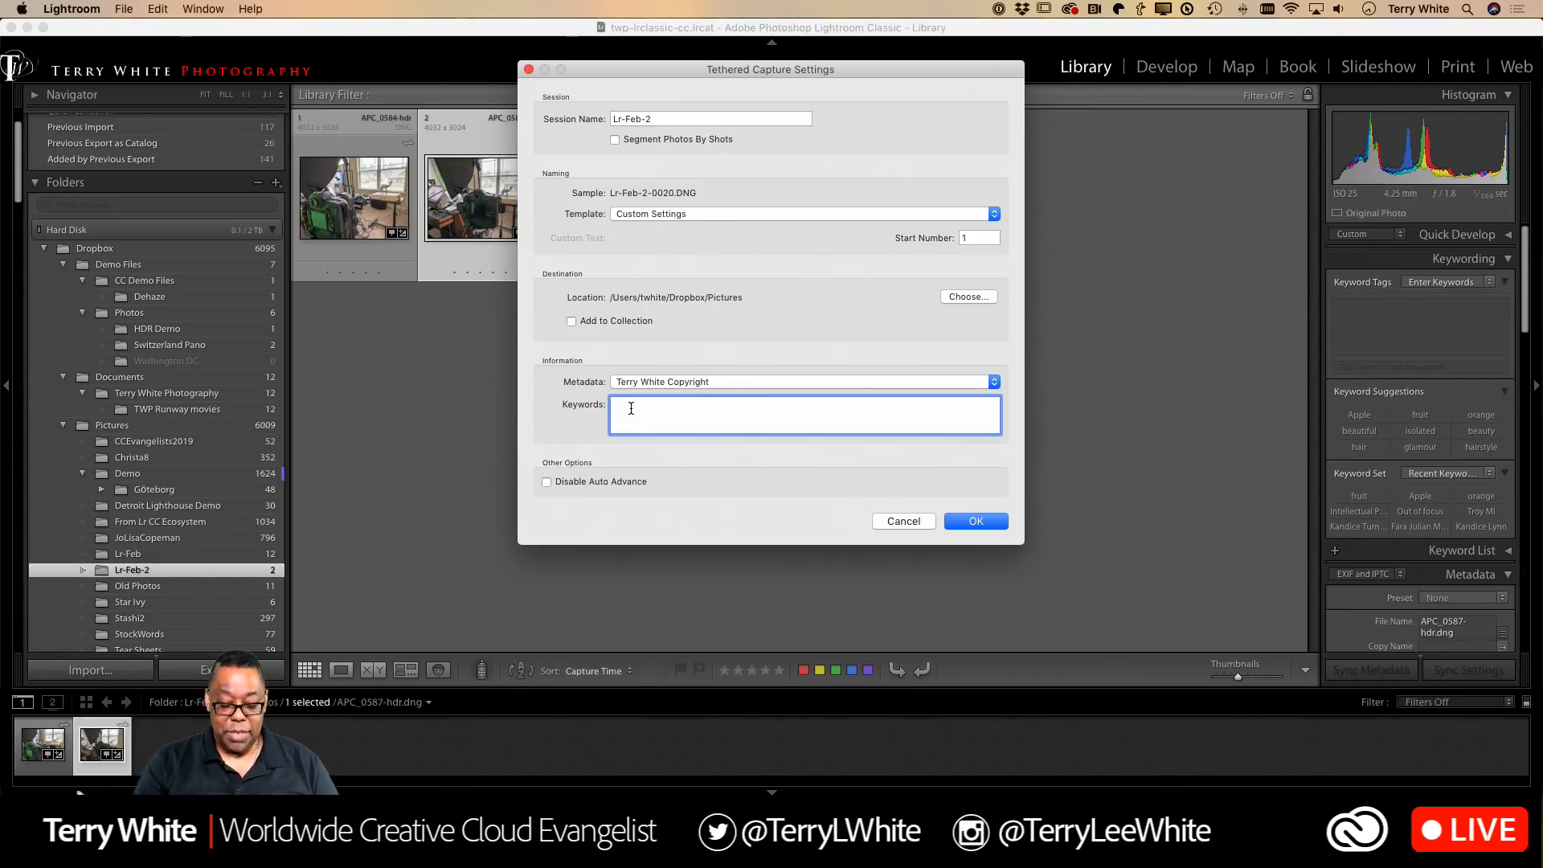
pyautogui.write('Adobe, camel,')
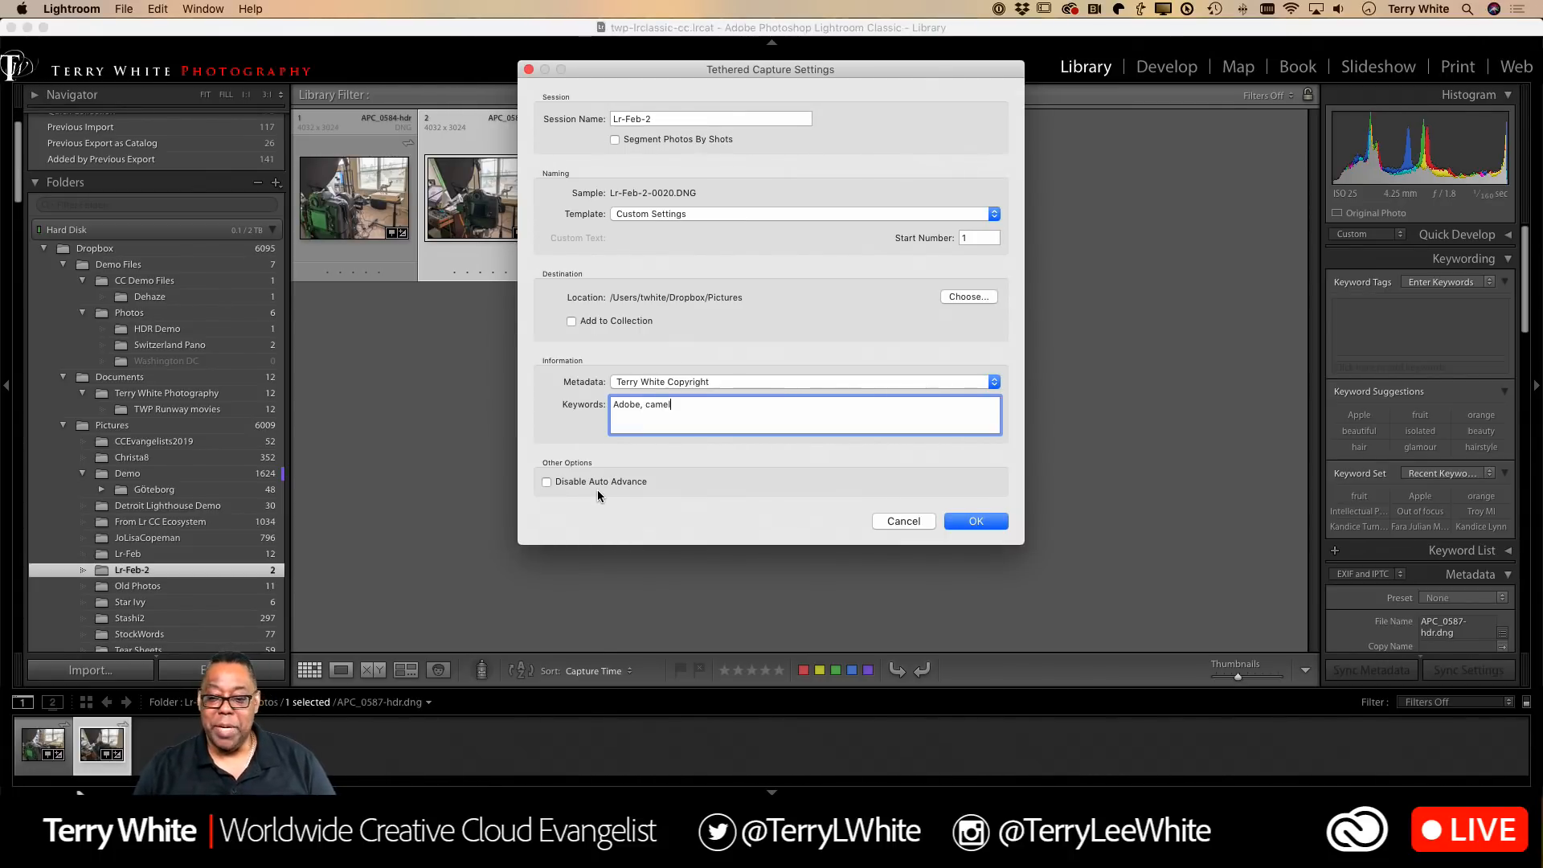
pyautogui.click(974, 523)
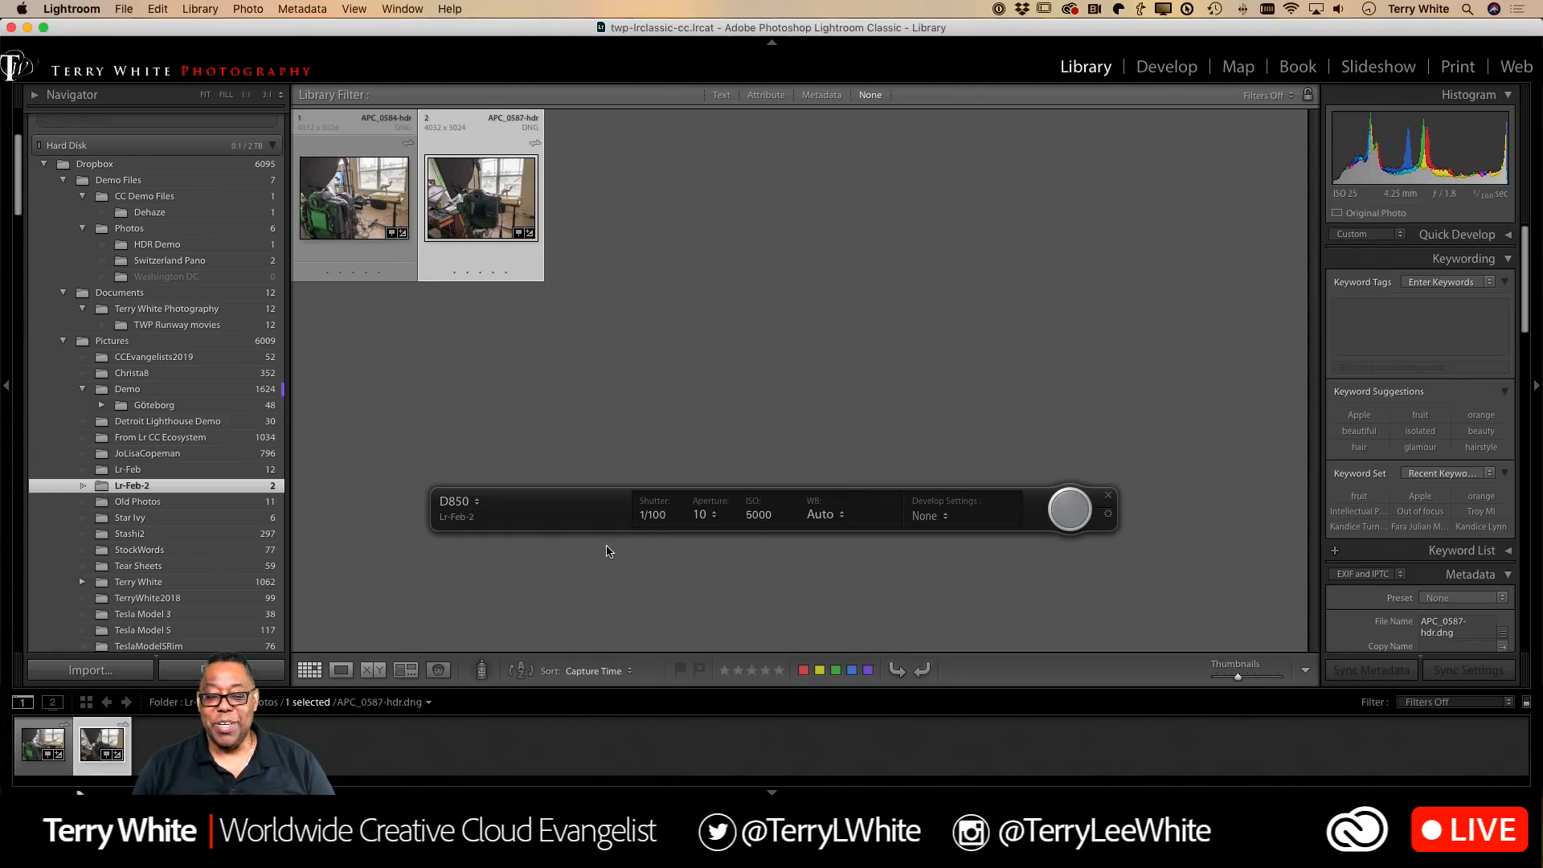
# - Move the tethered capture window higher, test hiding and redisplaying it, and check its list of connected cameras
pyautogui.moveTo(594, 511); pyautogui.dragTo(635, 413)
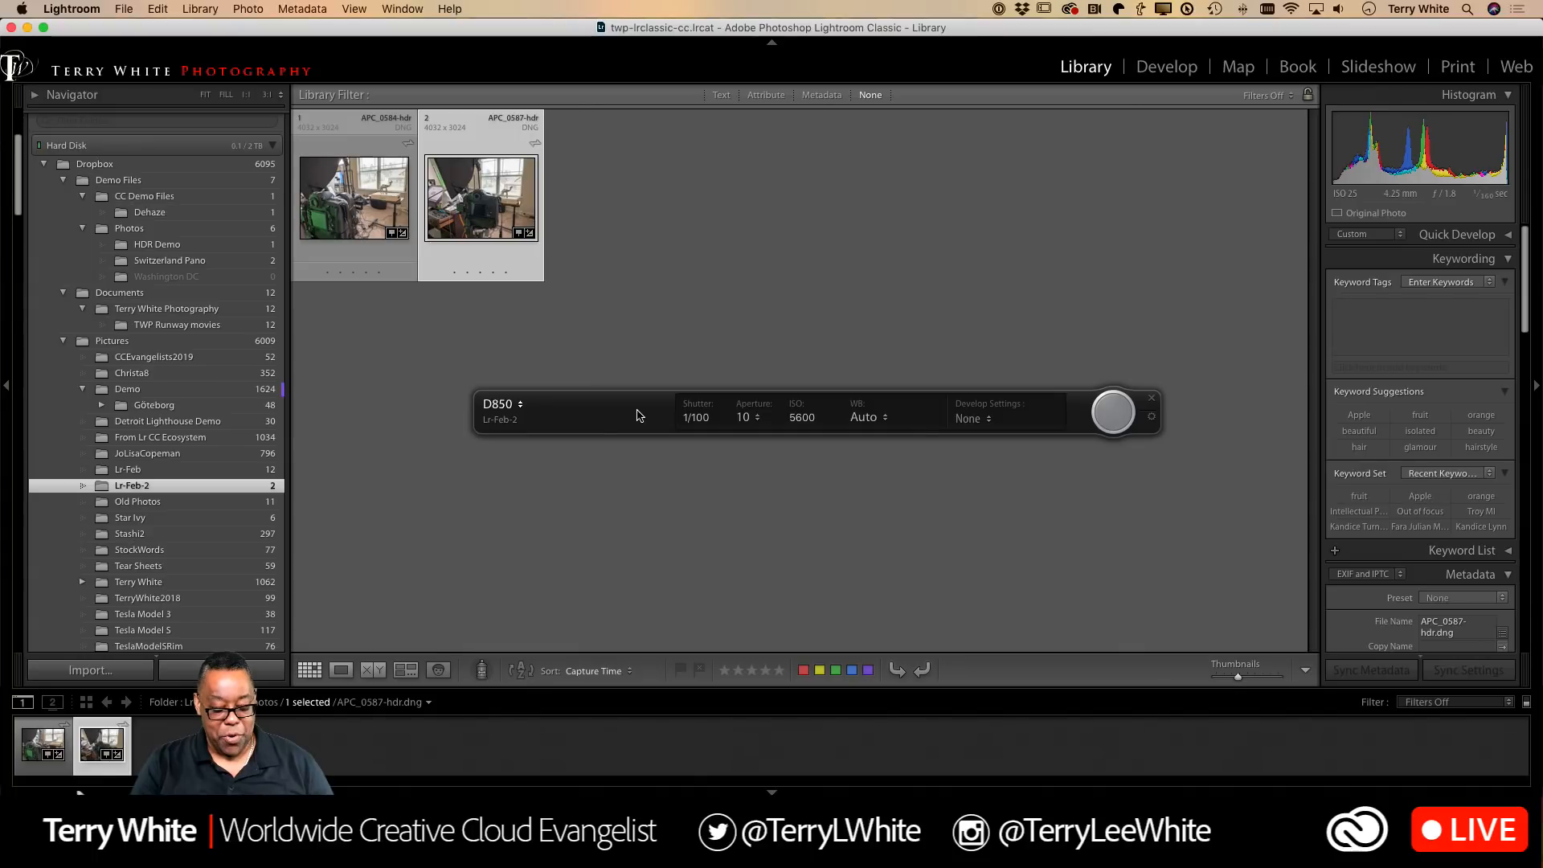
pyautogui.press('super+t')
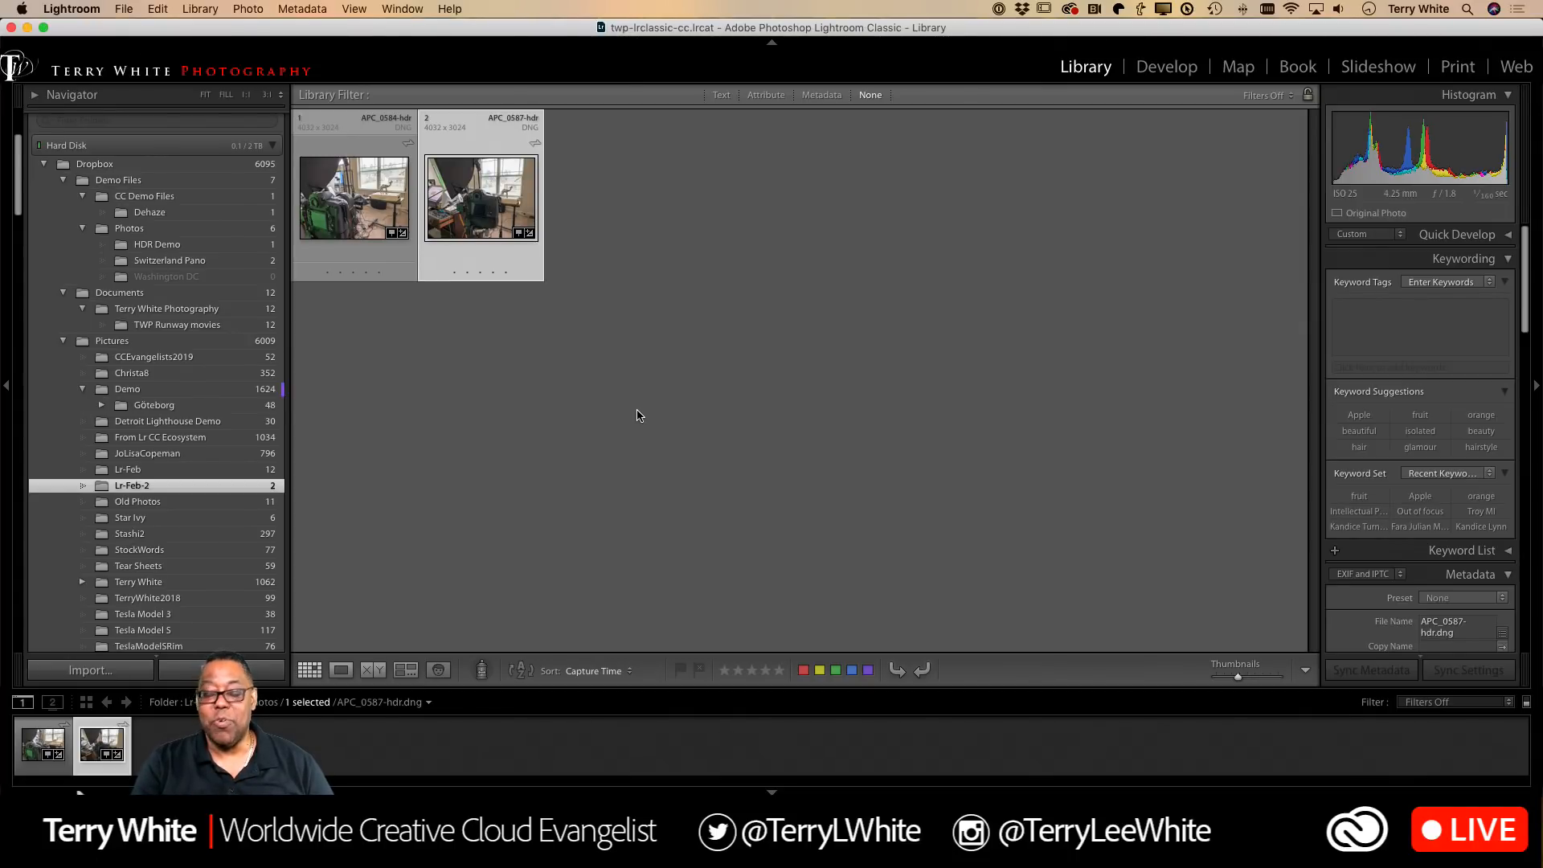
pyautogui.press('super+t')
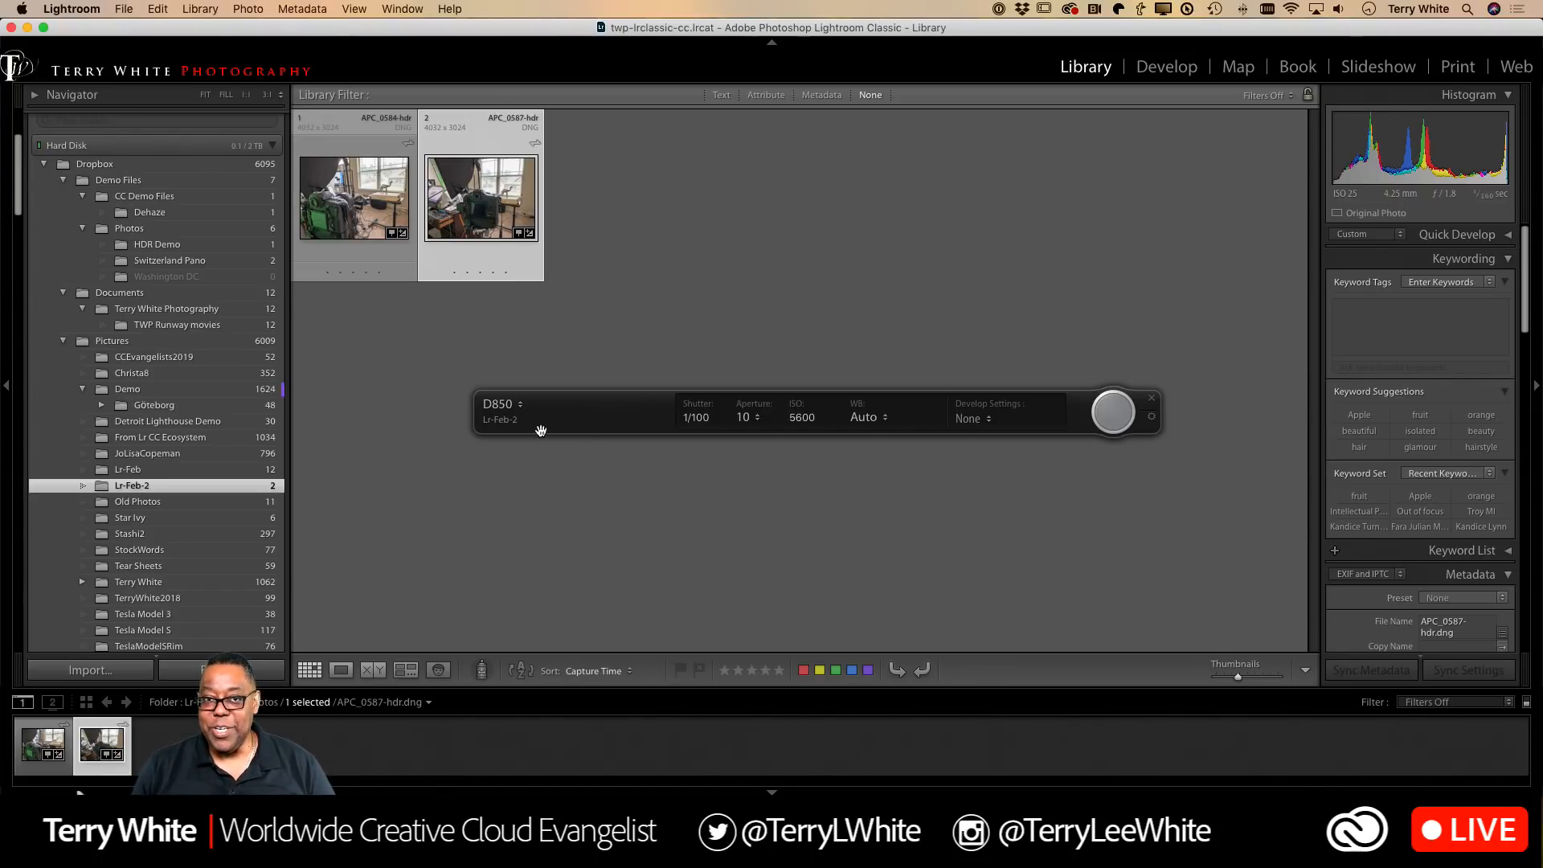
pyautogui.click(502, 410)
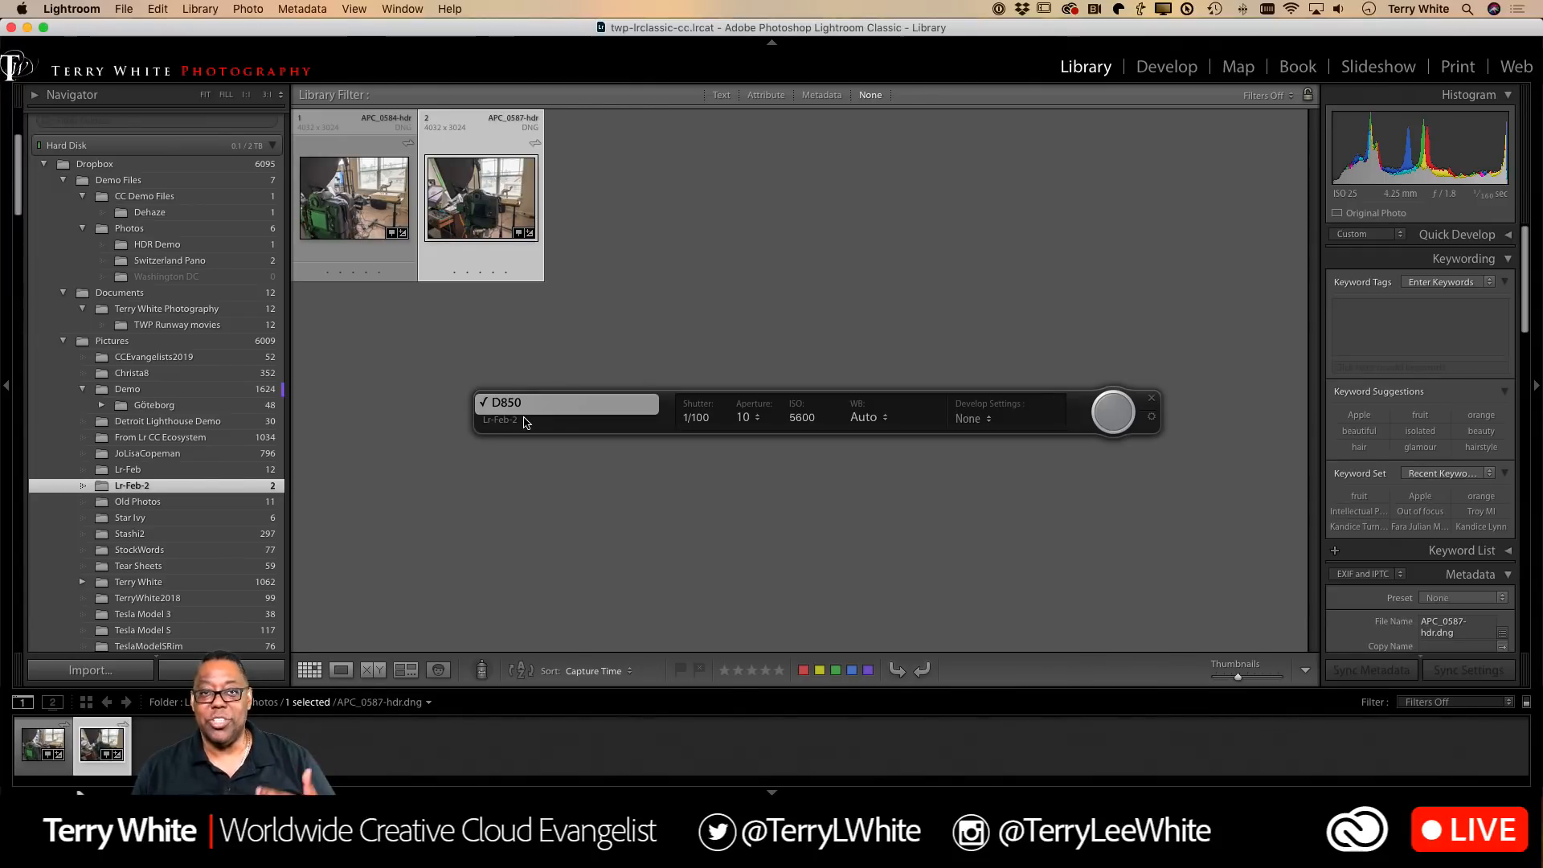
pyautogui.click(528, 424)
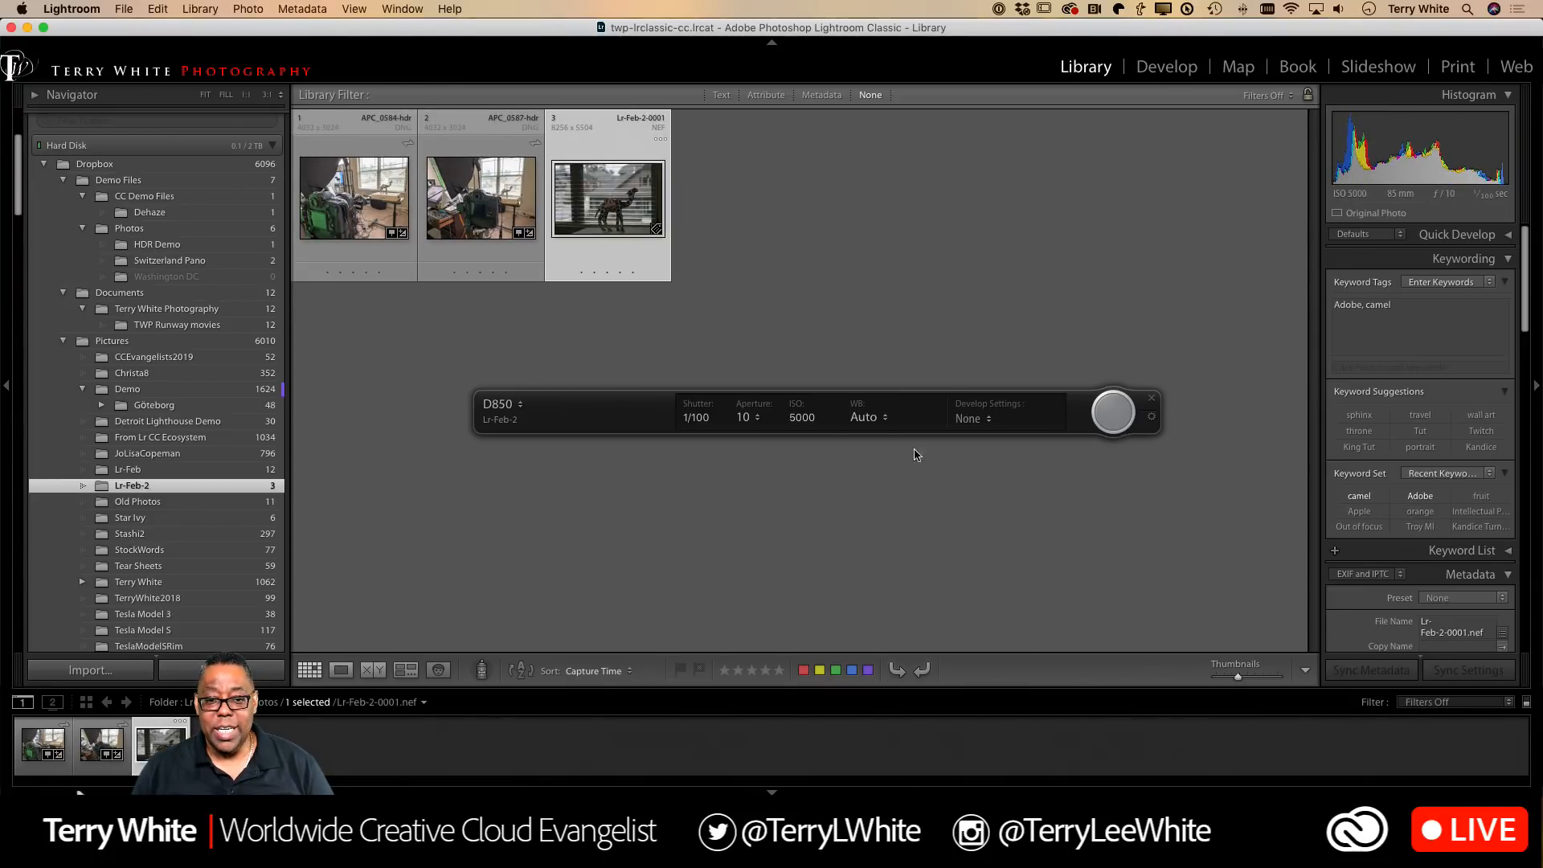
# - Enlarge the captured photo Lr-Feb-2-0001 in Loupe view and move the tethered capture window above the camel
pyautogui.doubleClick(619, 228)
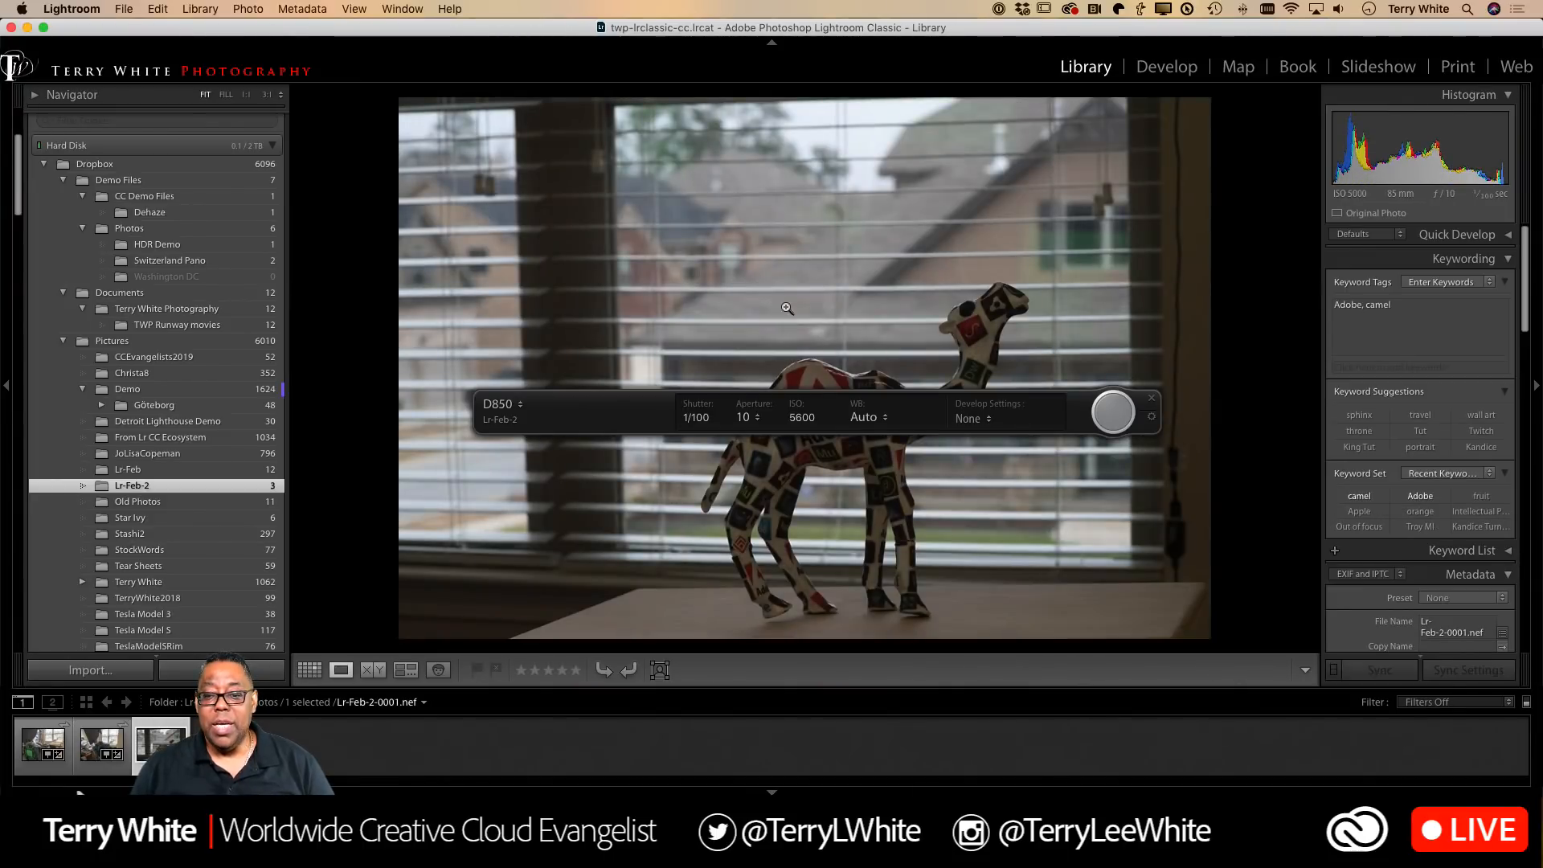
pyautogui.moveTo(1058, 414); pyautogui.dragTo(1088, 196)
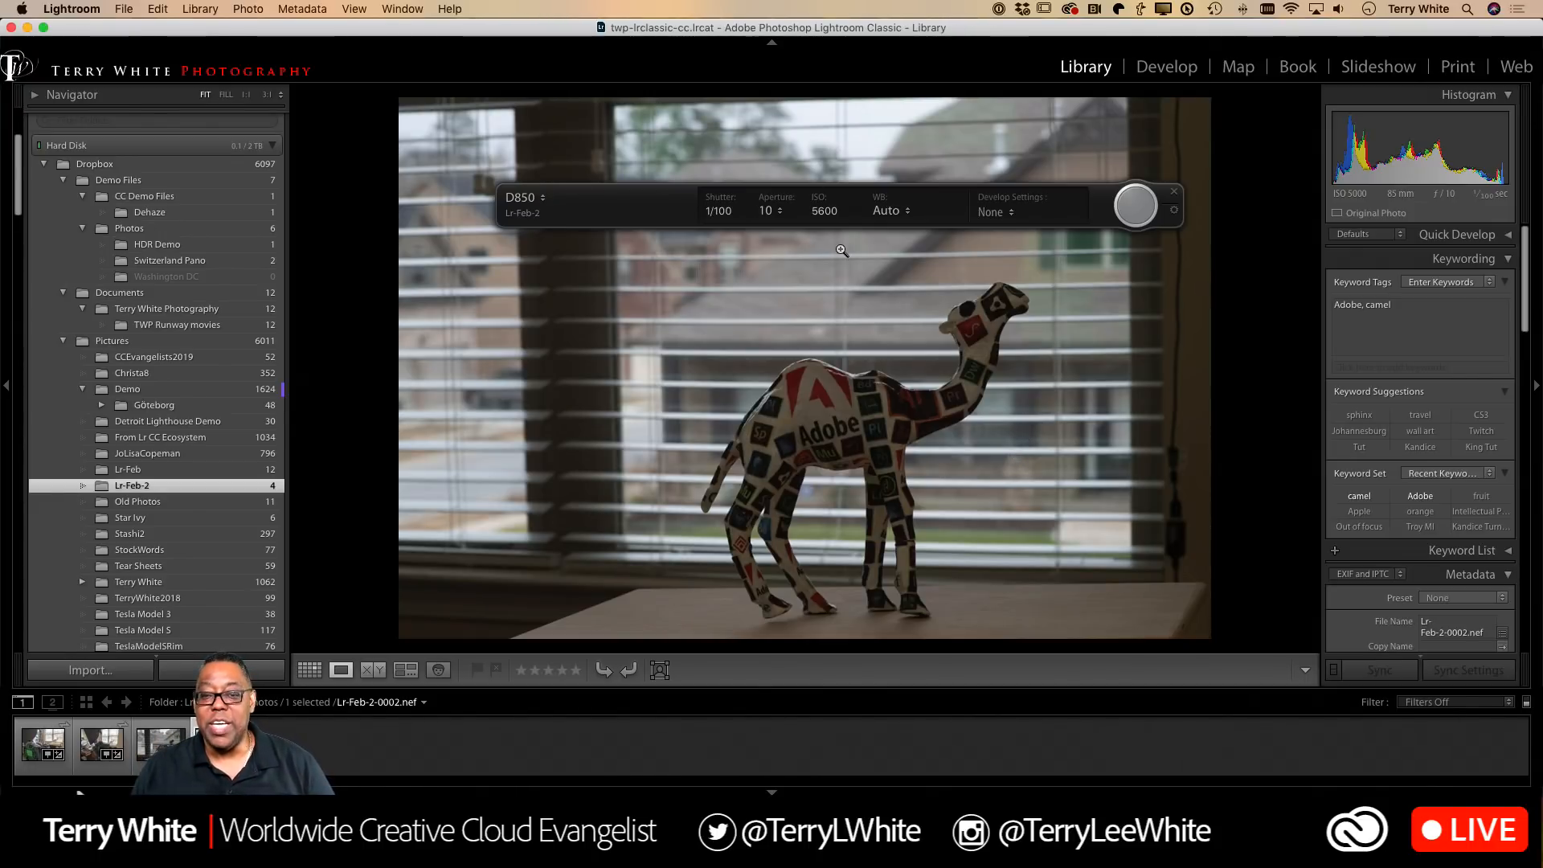
# - Set the tethered camera's aperture to 1.4 for the next shot
pyautogui.click(767, 212)
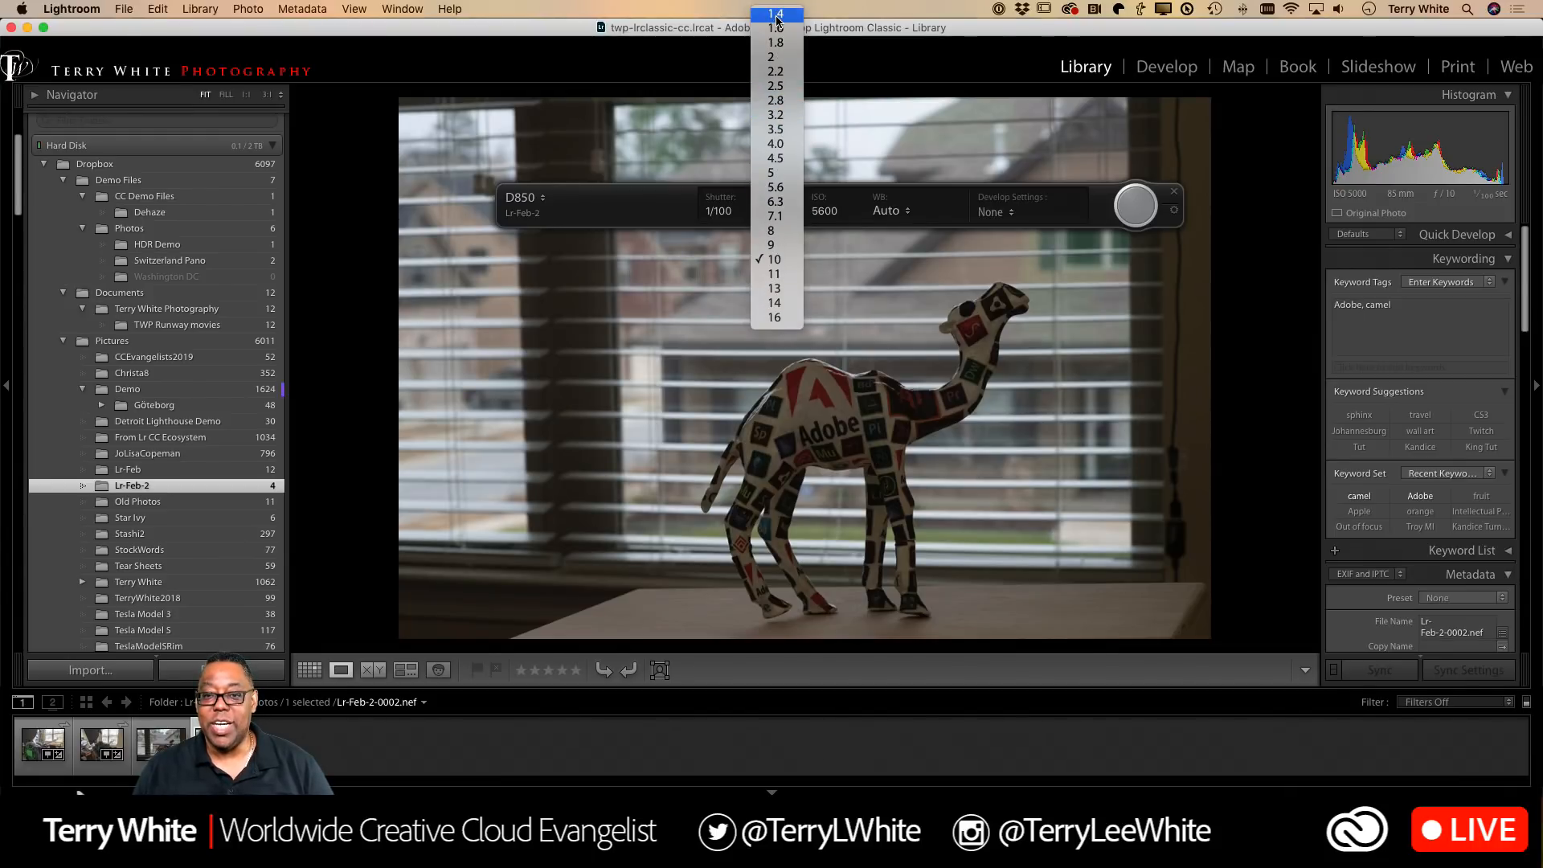
pyautogui.click(776, 14)
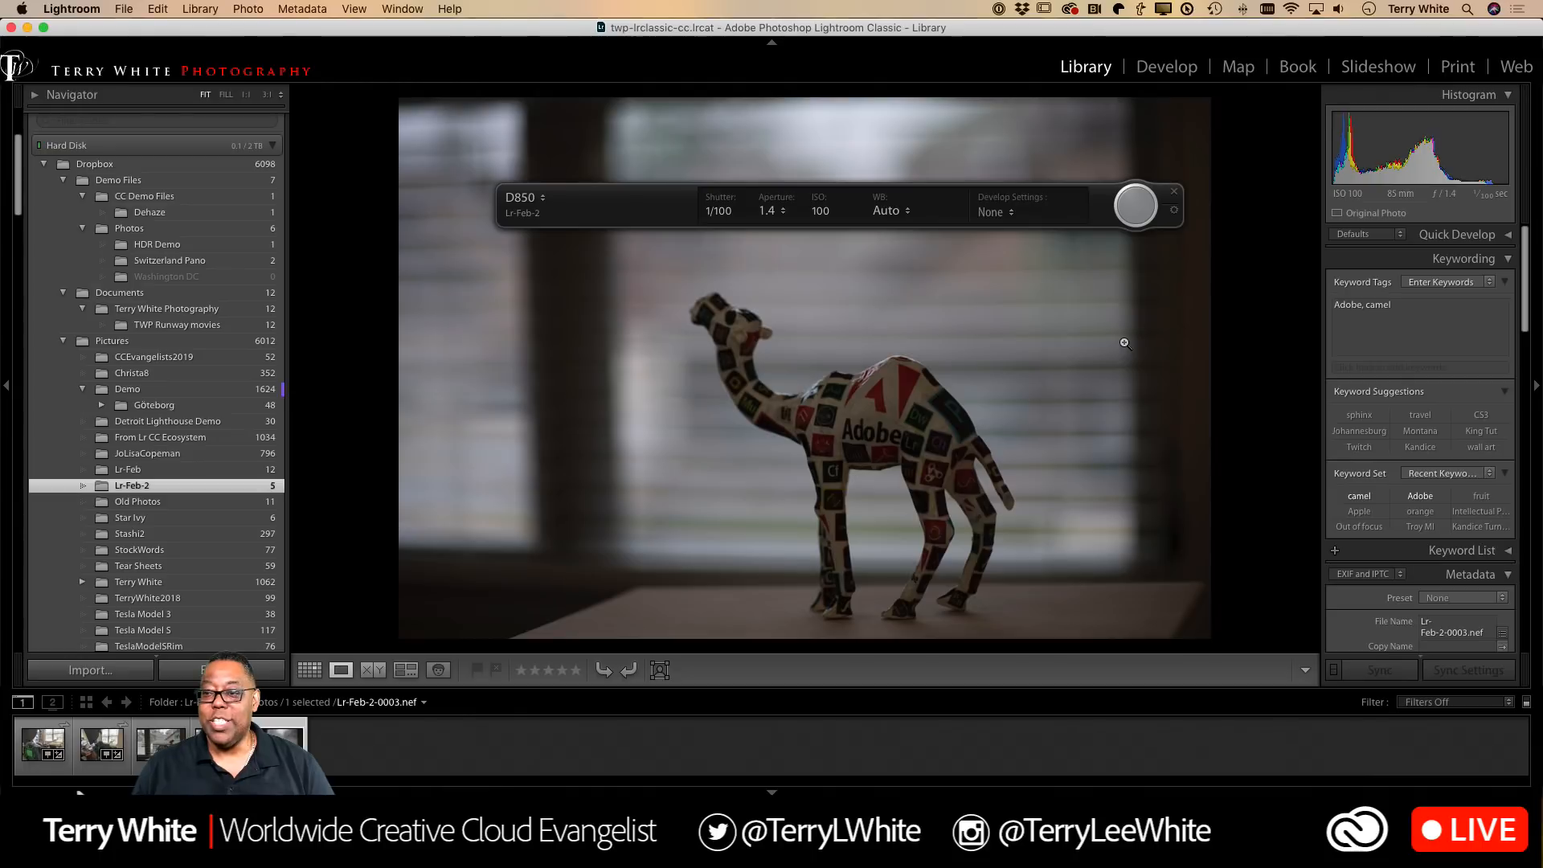
# - In the Develop module, enable lens profile corrections and chromatic aberration removal for the photo Lr-Feb-2-0003
pyautogui.click(1166, 67)
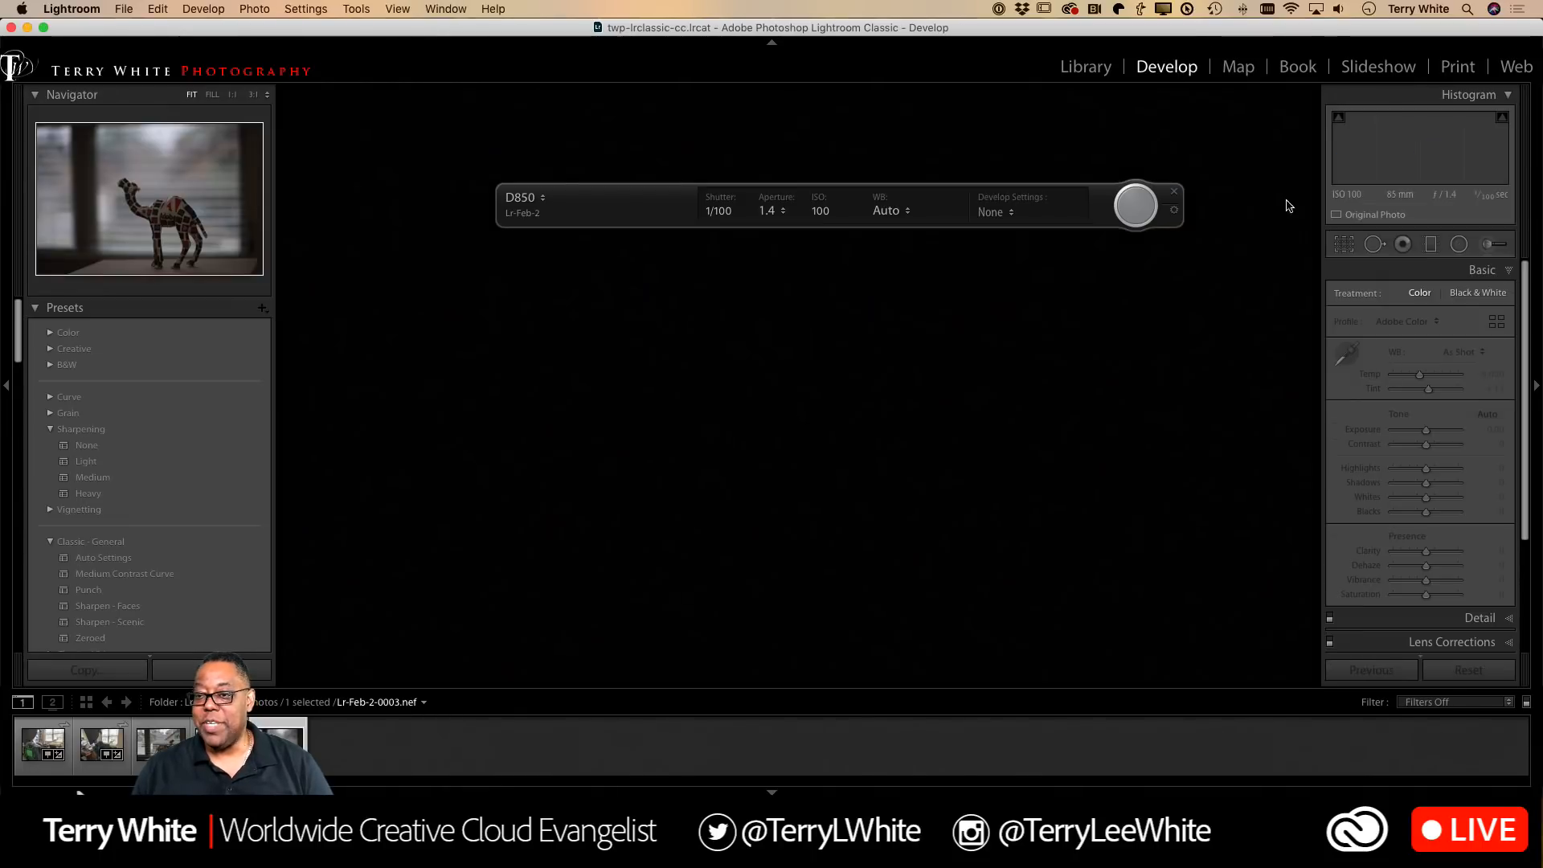
pyautogui.click(1463, 319)
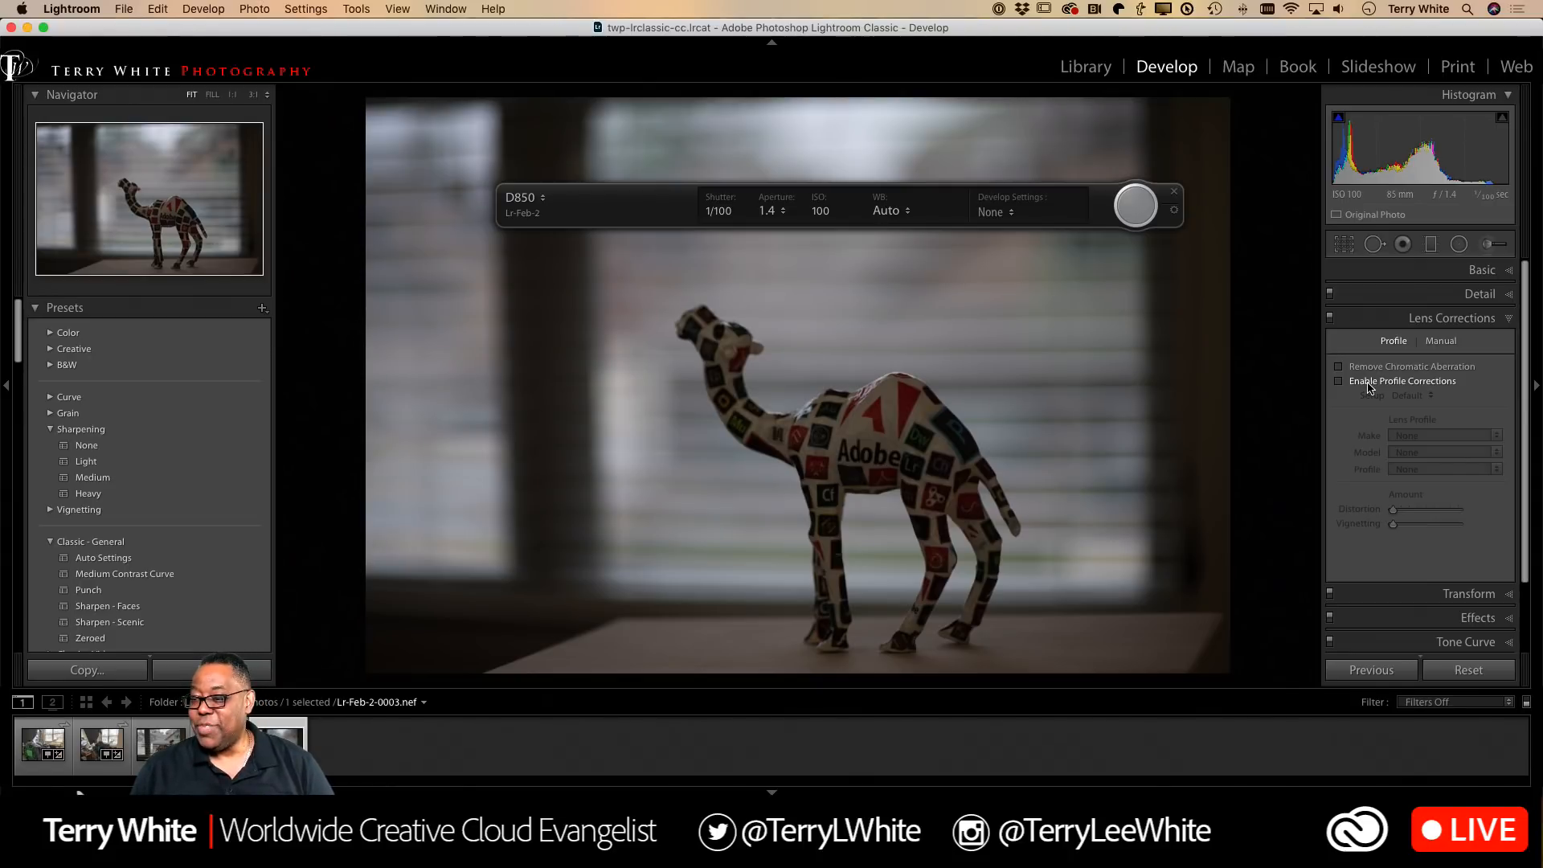
pyautogui.click(1370, 383)
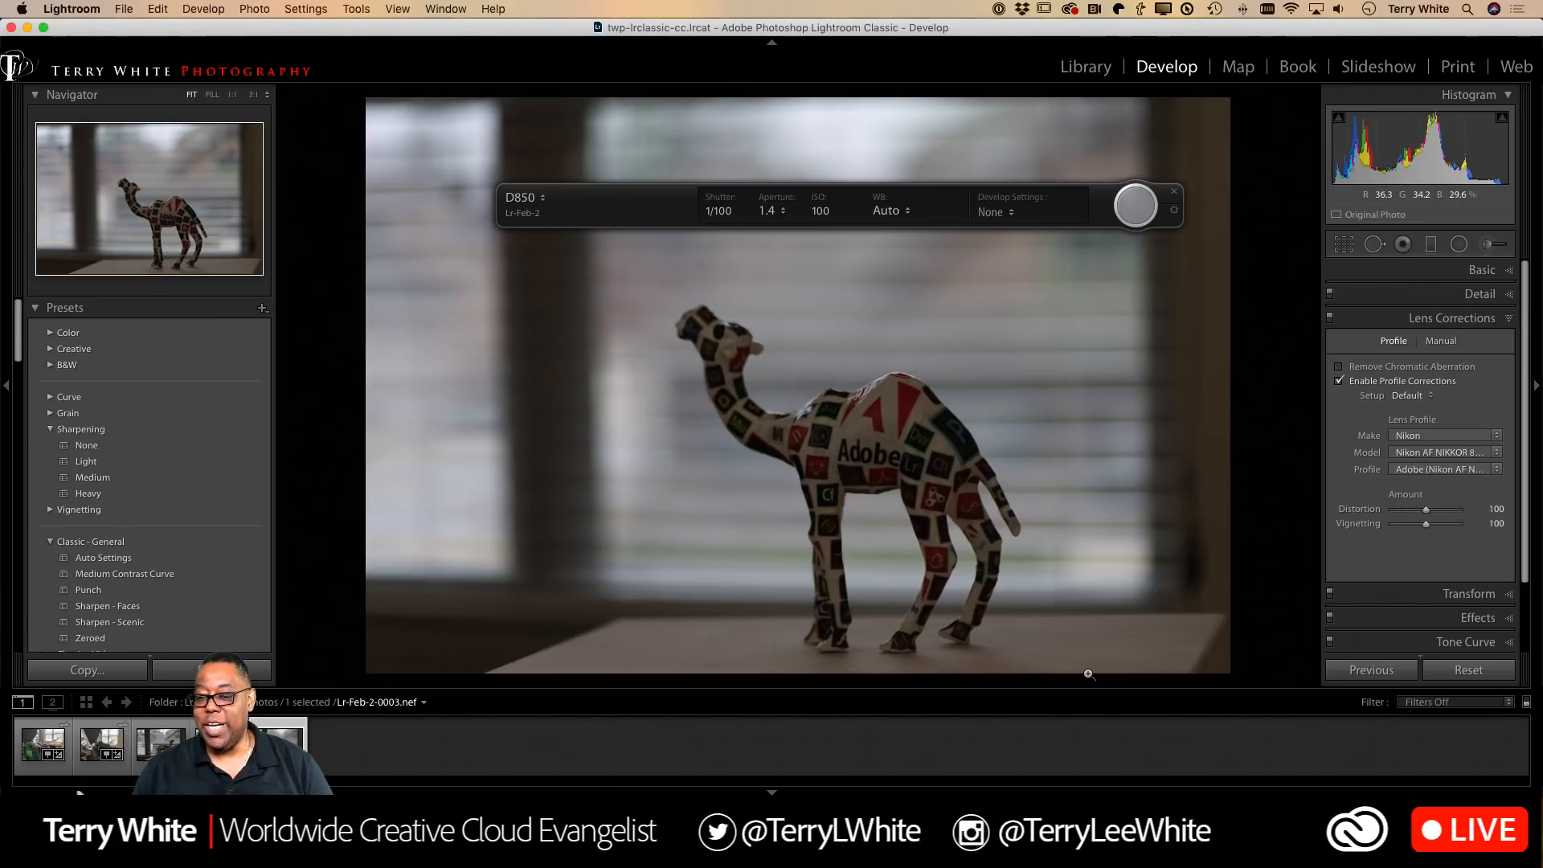
pyautogui.click(1405, 368)
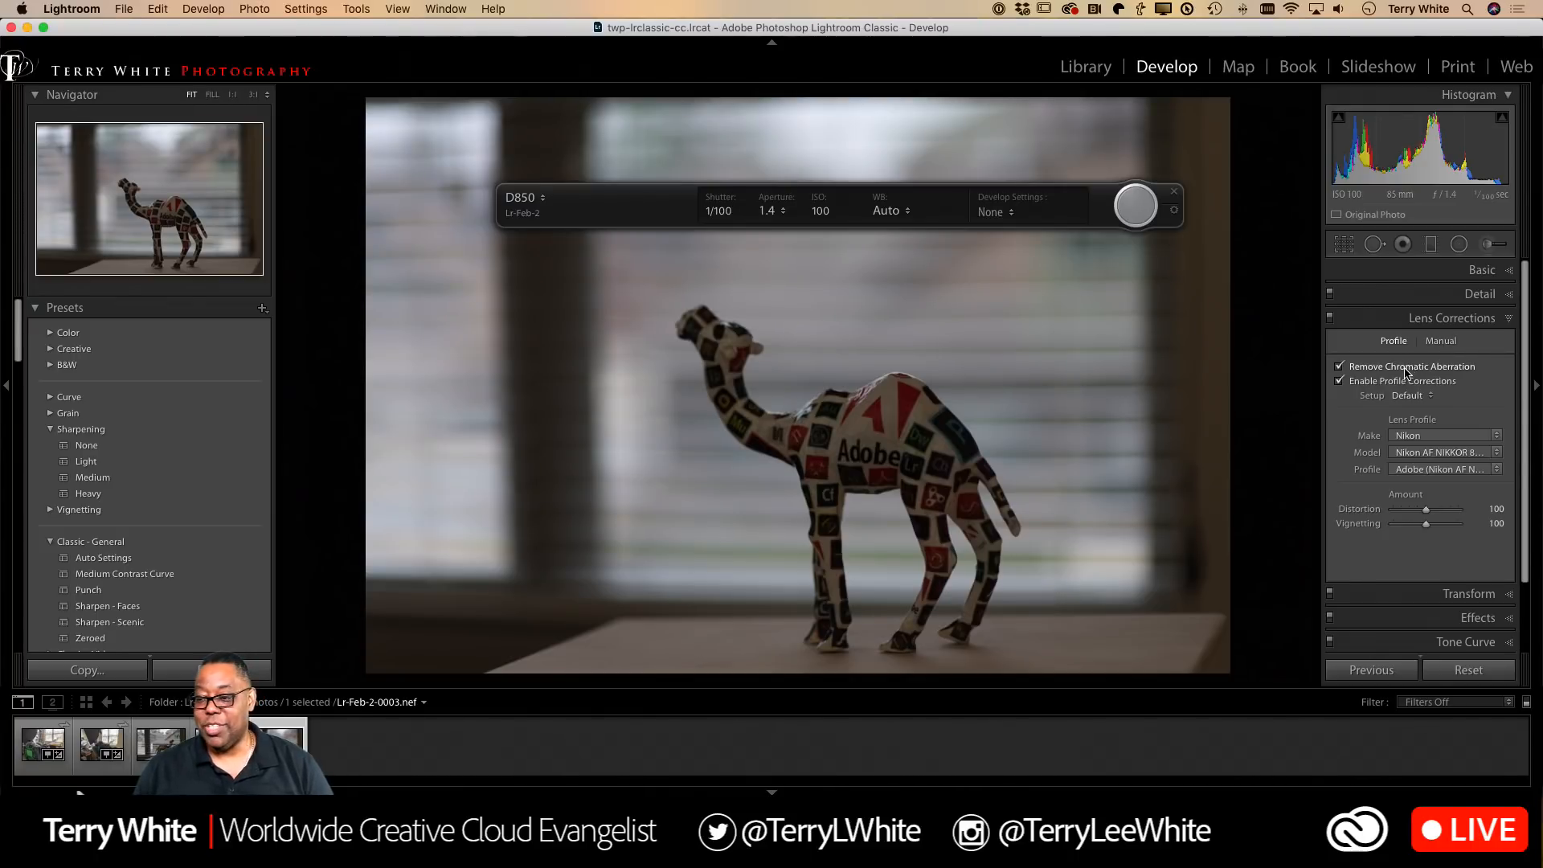
# - For the photo Lr-Feb-2-0003, set shadows to +79, exposure to +0.80 and clarity to +24, and raise the highlights
pyautogui.click(1497, 276)
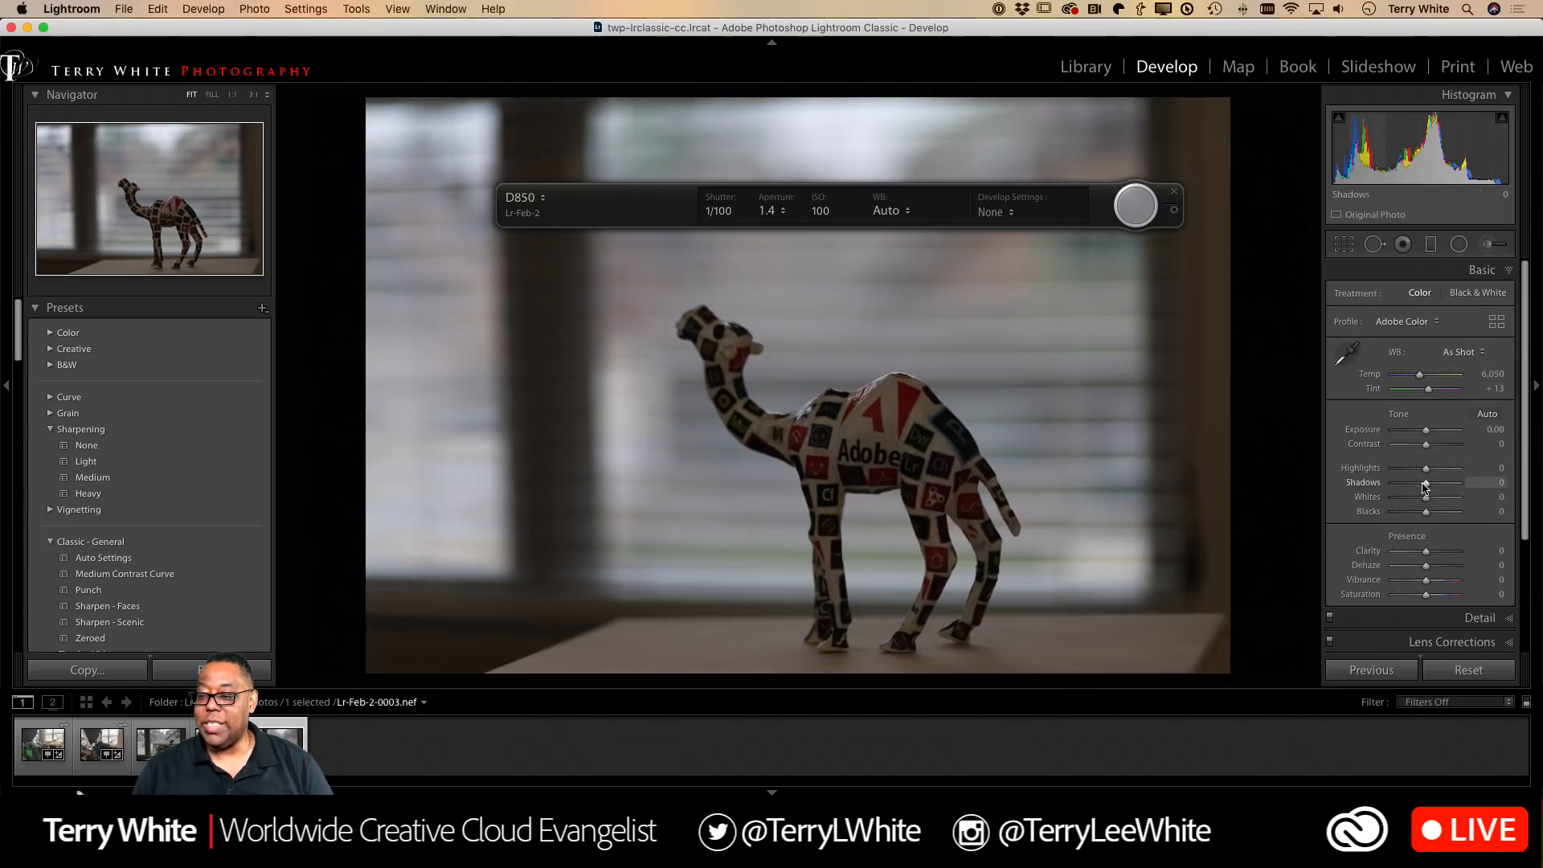
pyautogui.moveTo(1428, 486); pyautogui.dragTo(1452, 486)
pyautogui.moveTo(1427, 435); pyautogui.dragTo(1431, 437)
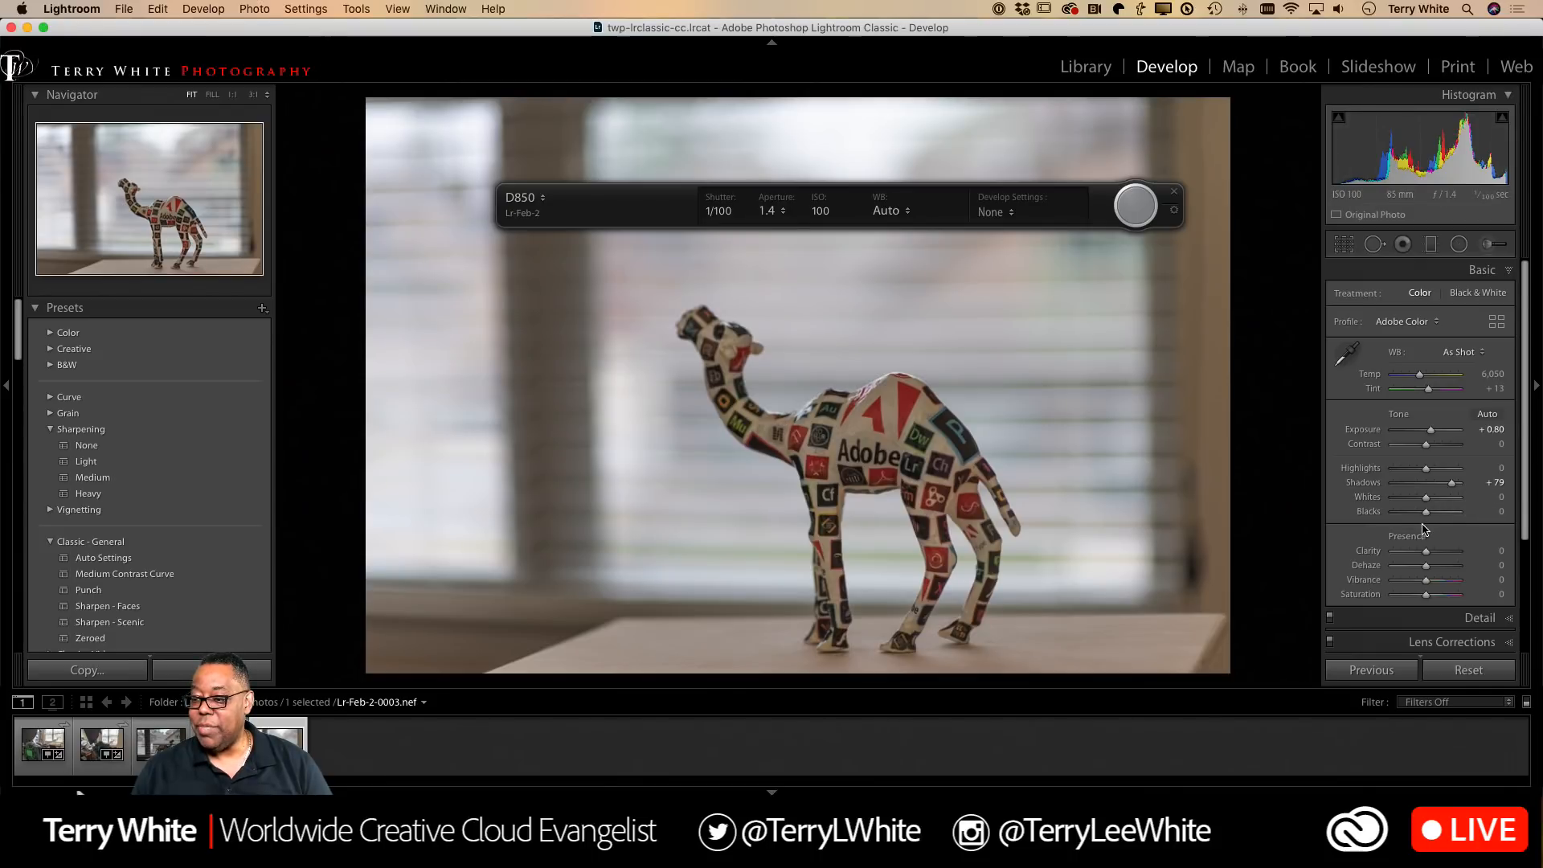
pyautogui.moveTo(1425, 556); pyautogui.dragTo(1436, 555)
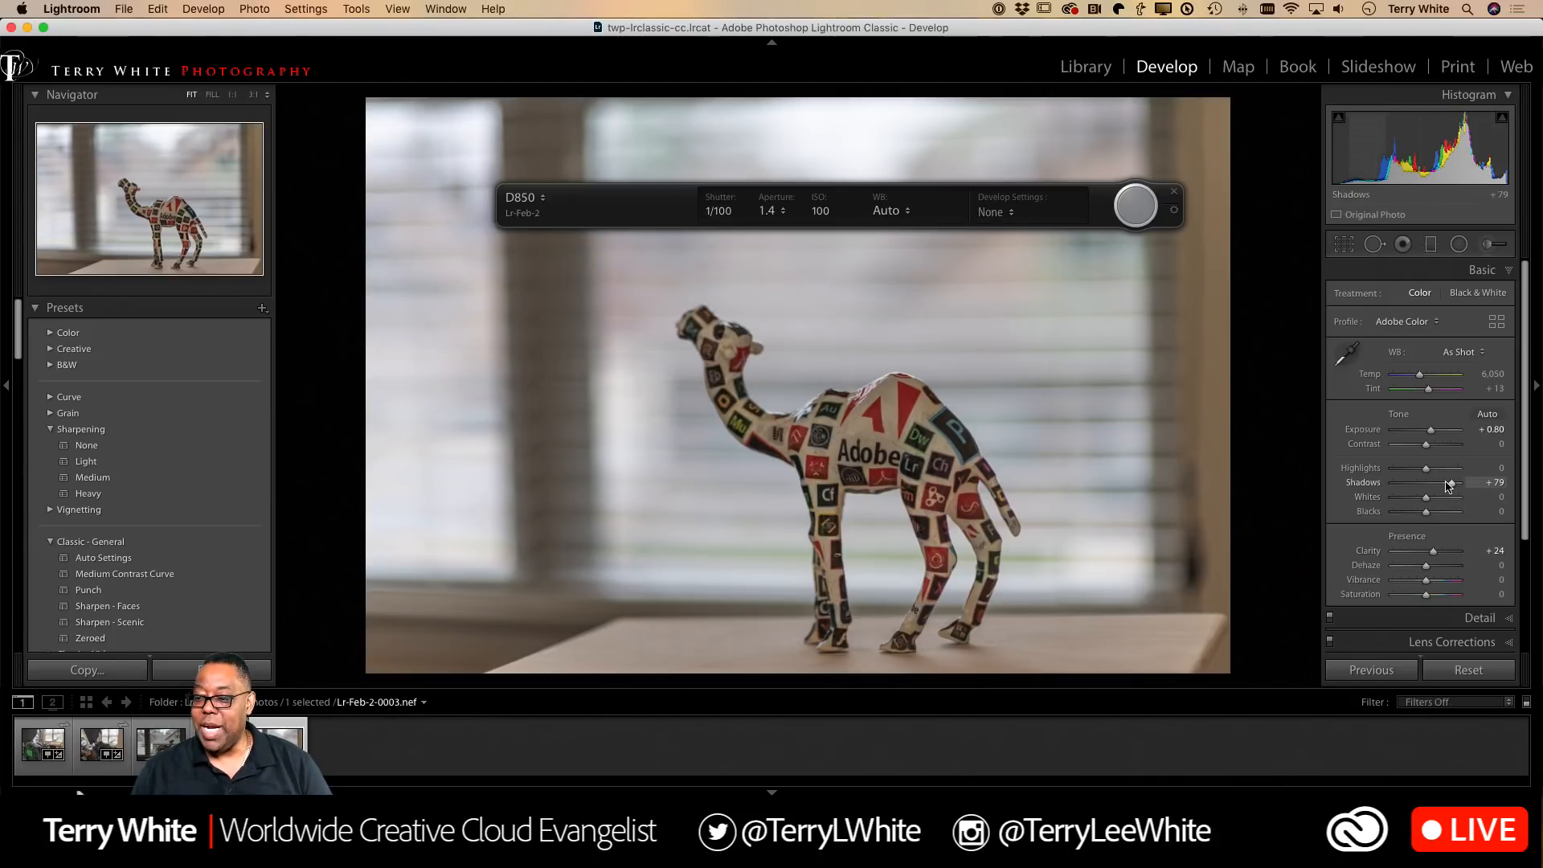
pyautogui.moveTo(1429, 472); pyautogui.dragTo(1454, 471)
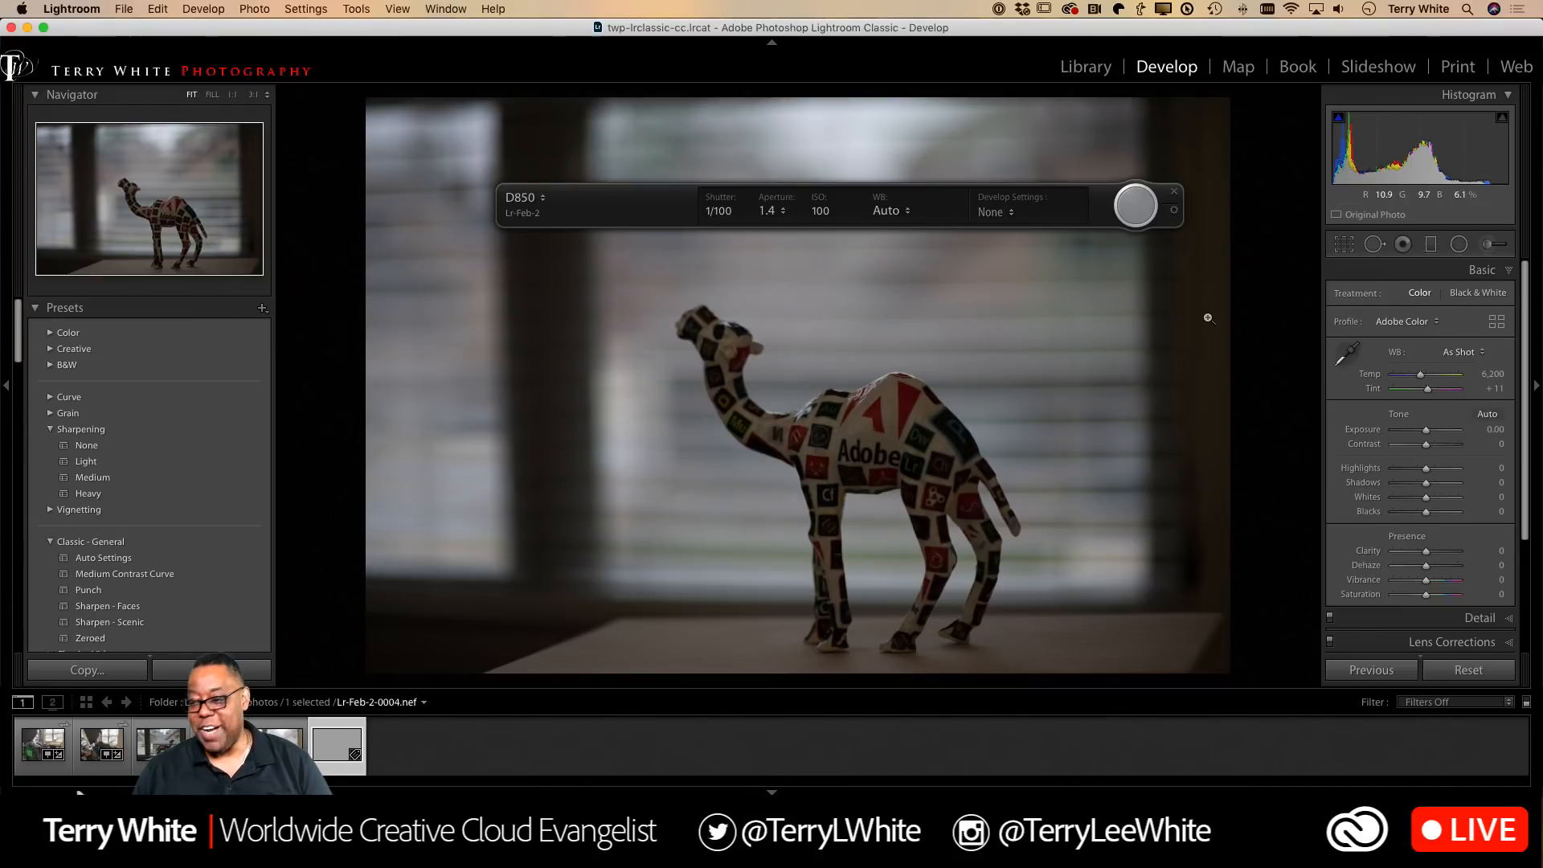
# - Enable lens profile corrections and chromatic aberration removal for the newly captured photo Lr-Feb-2-0004
pyautogui.click(1452, 641)
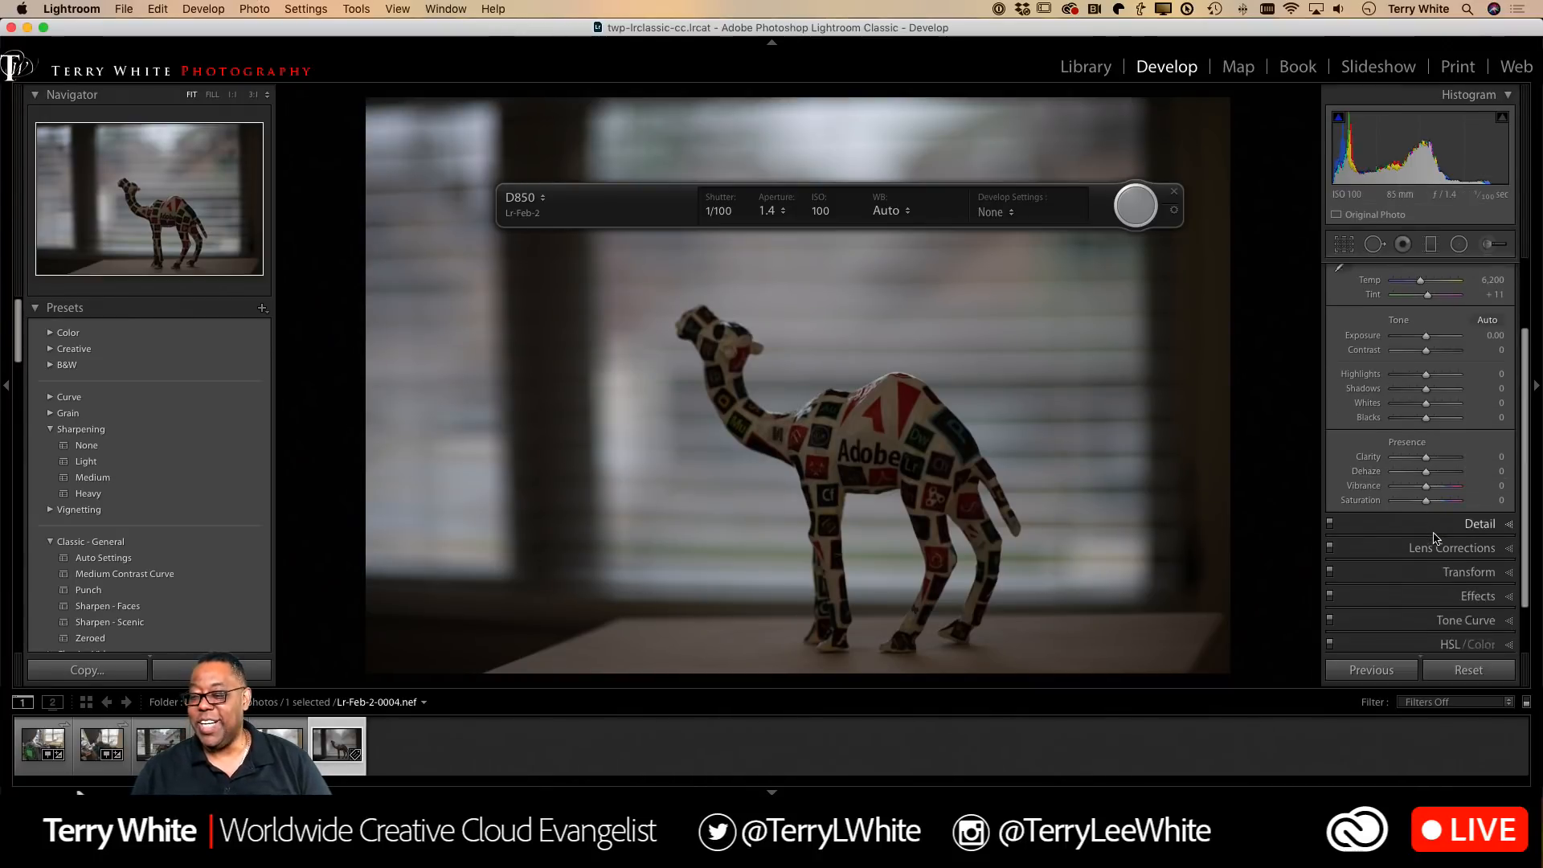
pyautogui.click(1365, 381)
pyautogui.click(1365, 367)
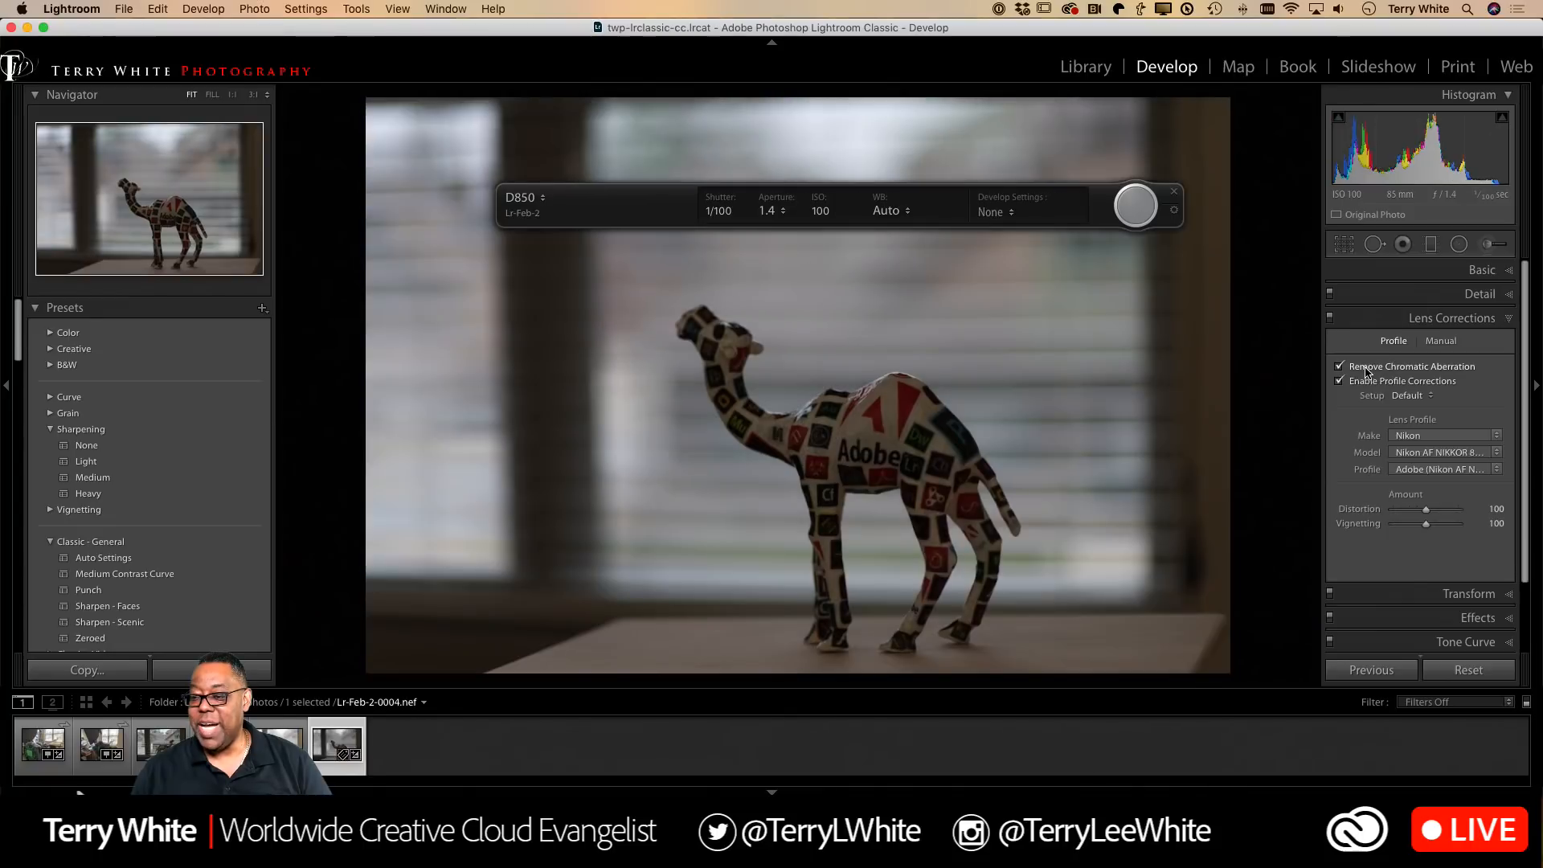
# - For the photo Lr-Feb-2-0004, set shadows to +65, highlights to +39, clarity to +28 and exposure to +0.95
pyautogui.click(1481, 270)
pyautogui.moveTo(1420, 490); pyautogui.dragTo(1439, 469)
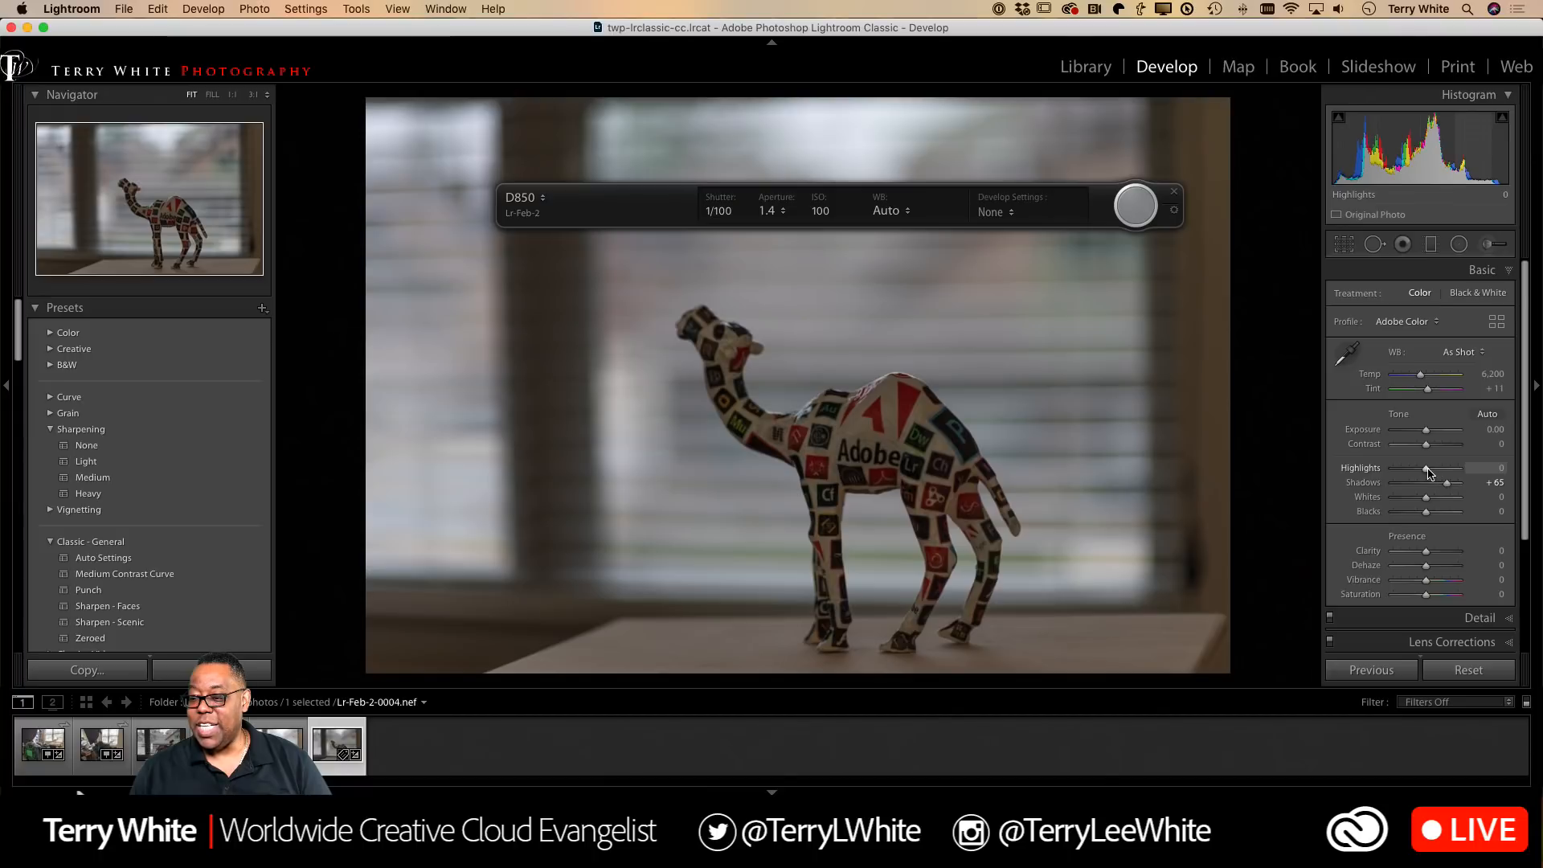
pyautogui.moveTo(1426, 552); pyautogui.dragTo(1435, 552)
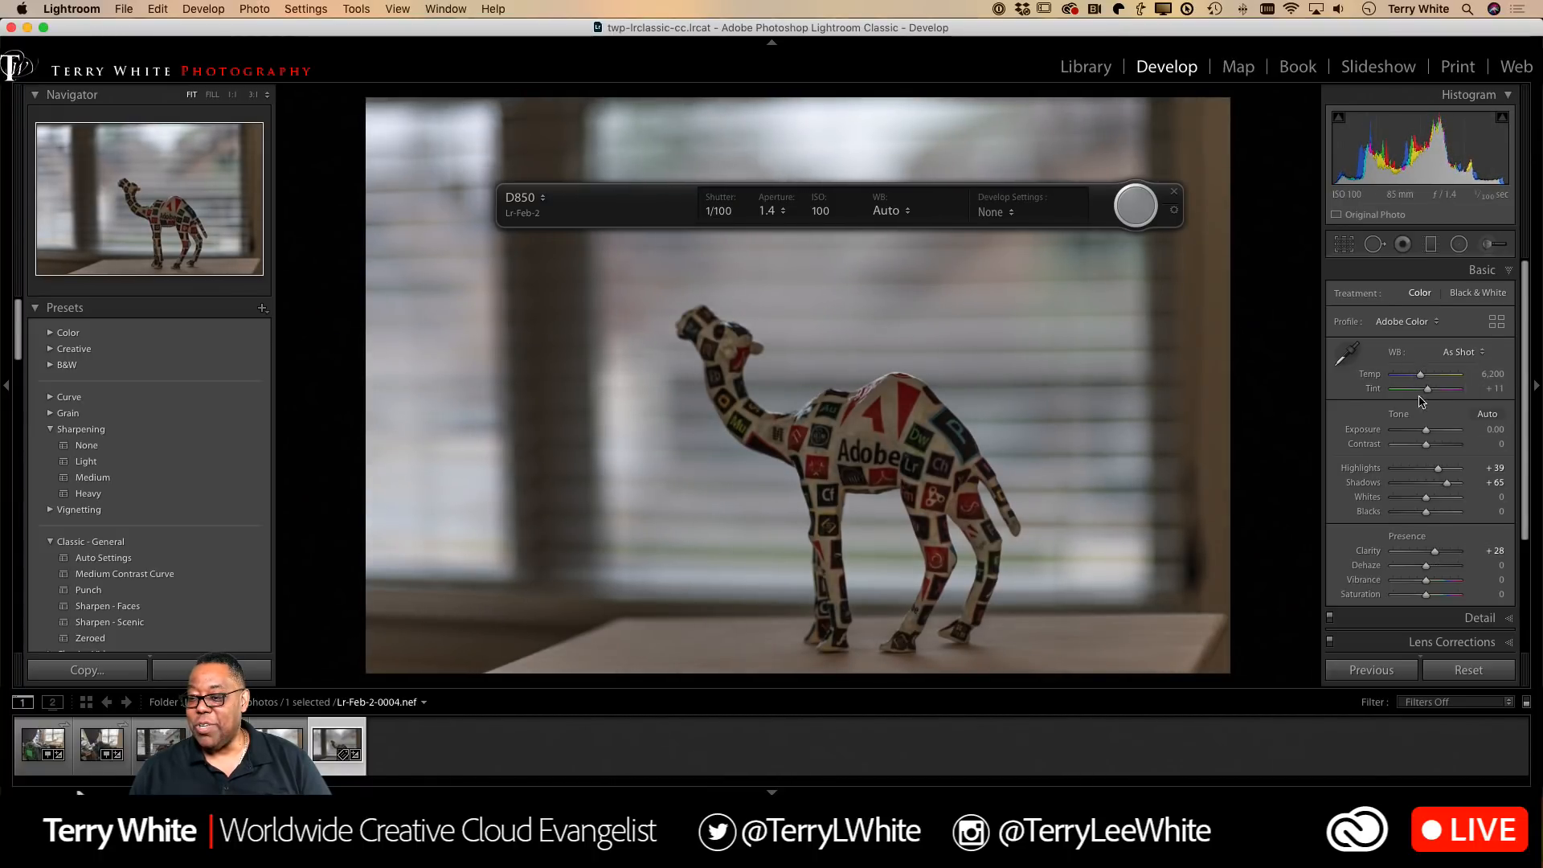
pyautogui.moveTo(1426, 430); pyautogui.dragTo(1433, 434)
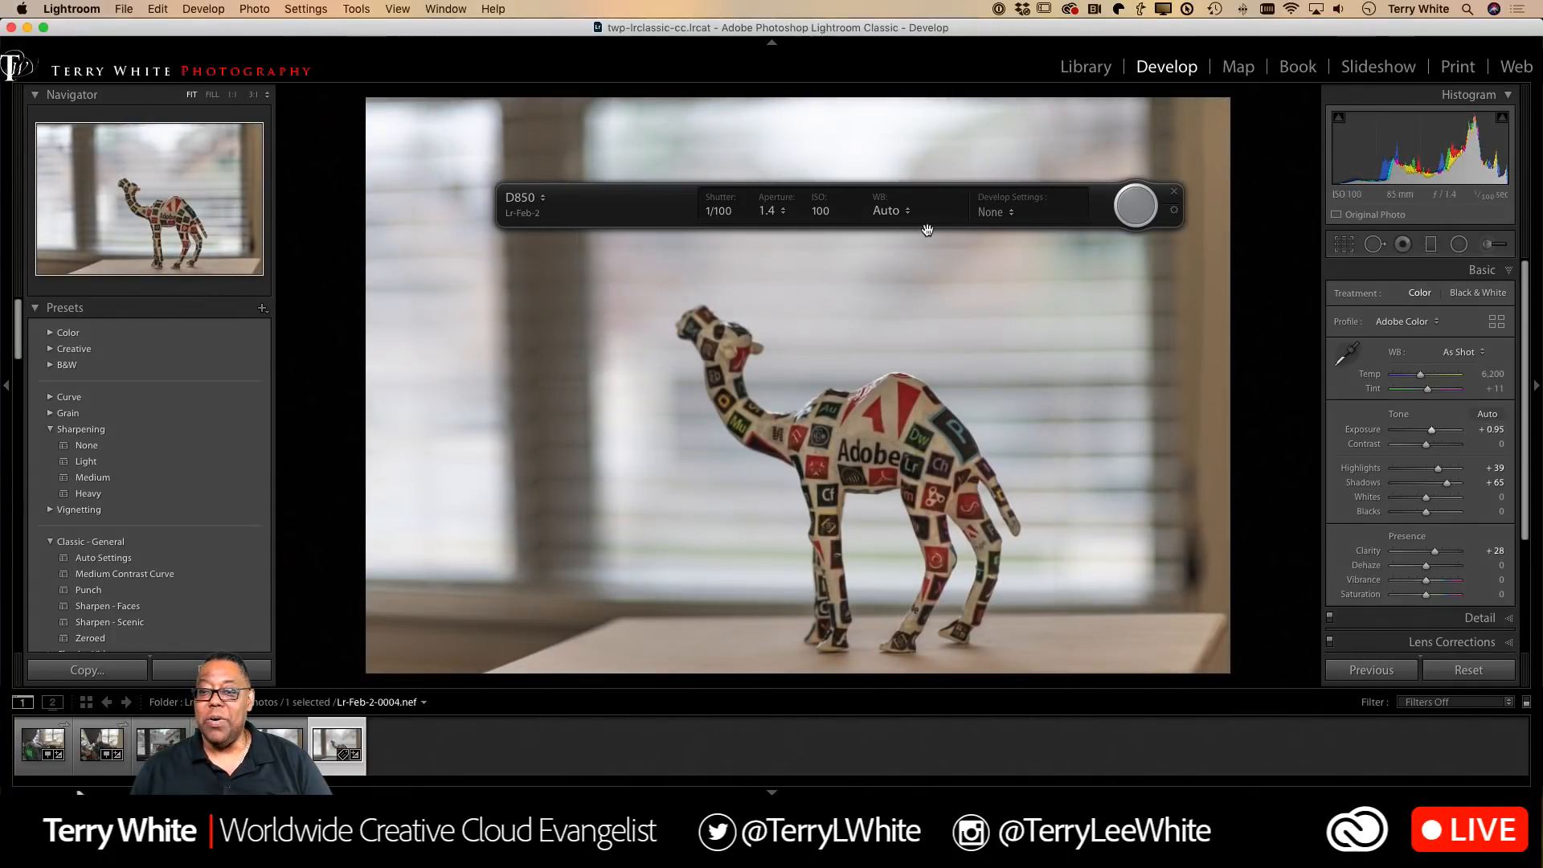
# - Set the tethered capture's develop settings to Same as previous so new shots receive the last photo's adjustments
pyautogui.click(1003, 213)
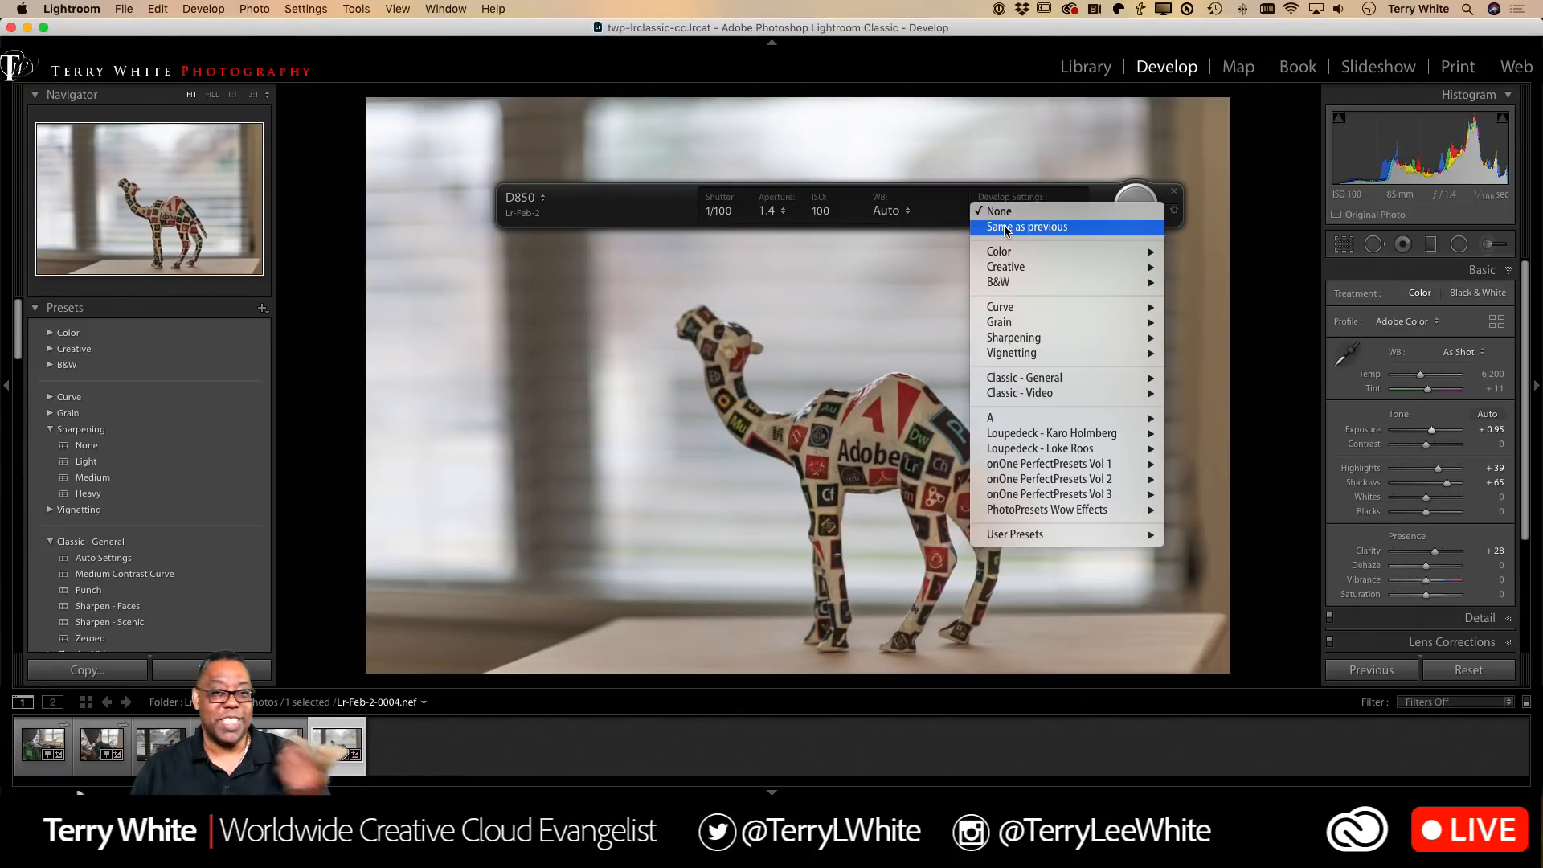
pyautogui.click(1005, 227)
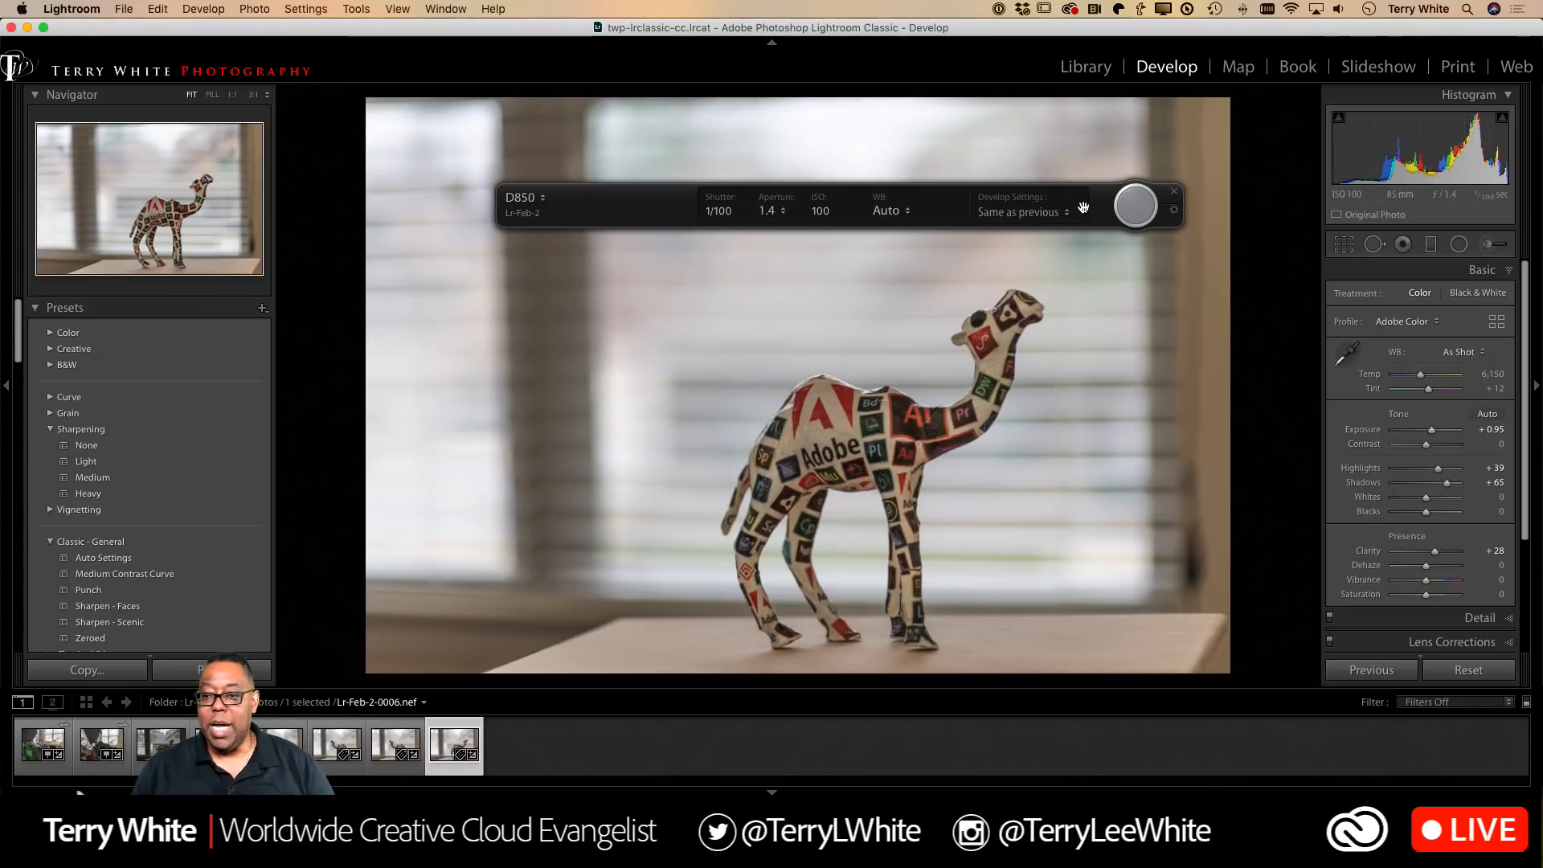
# - Review the session's tethered capture settings with the capture window moved clear of the naming options, accept them, and hide the capture window
pyautogui.moveTo(1093, 200); pyautogui.dragTo(1008, 223)
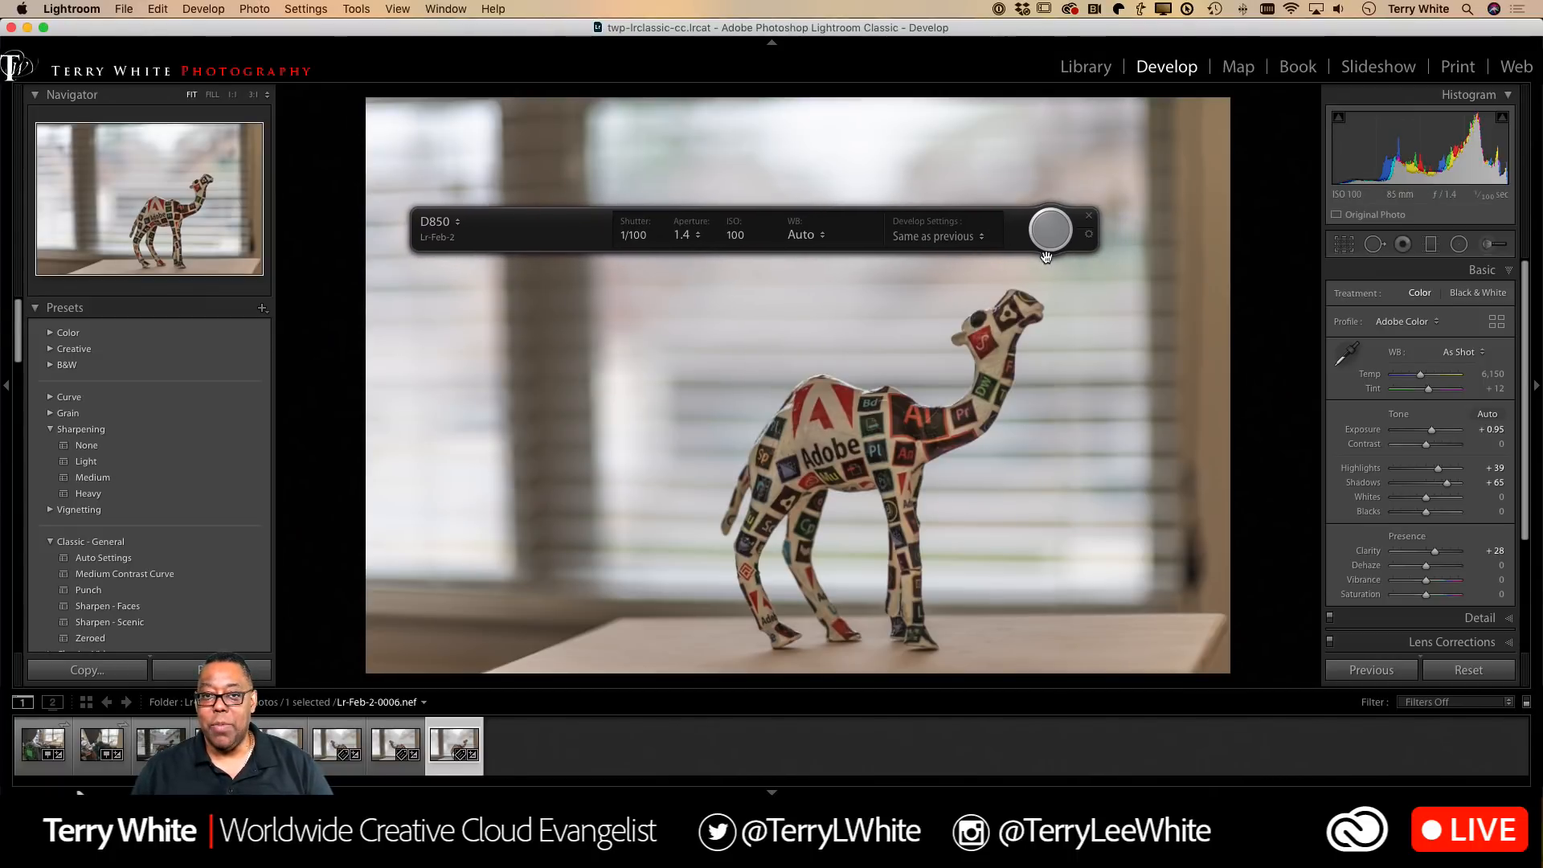
pyautogui.click(1089, 236)
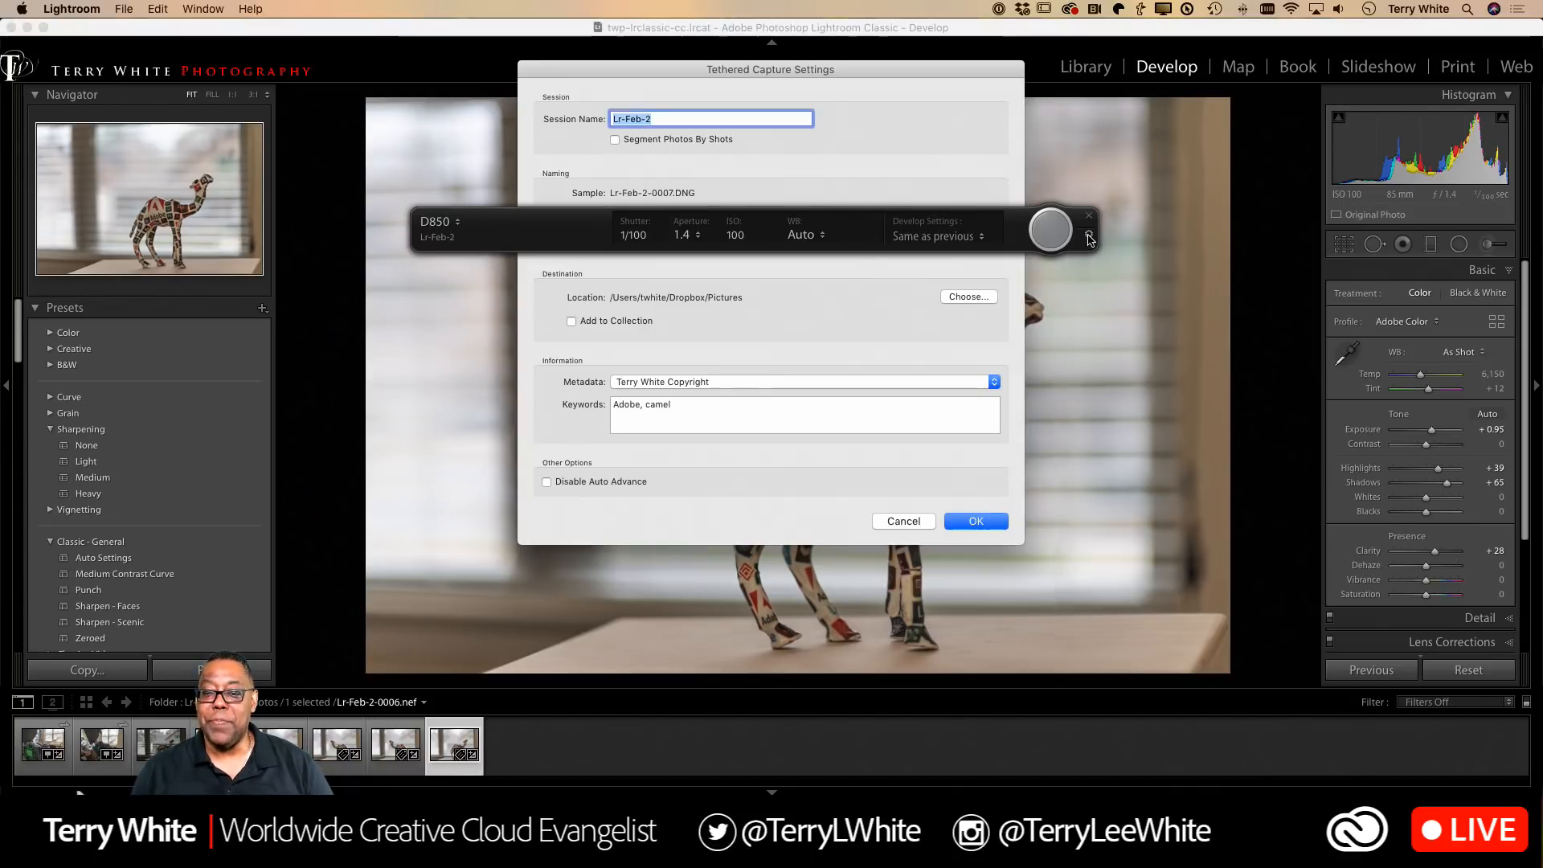
pyautogui.moveTo(1017, 236); pyautogui.dragTo(1050, 377)
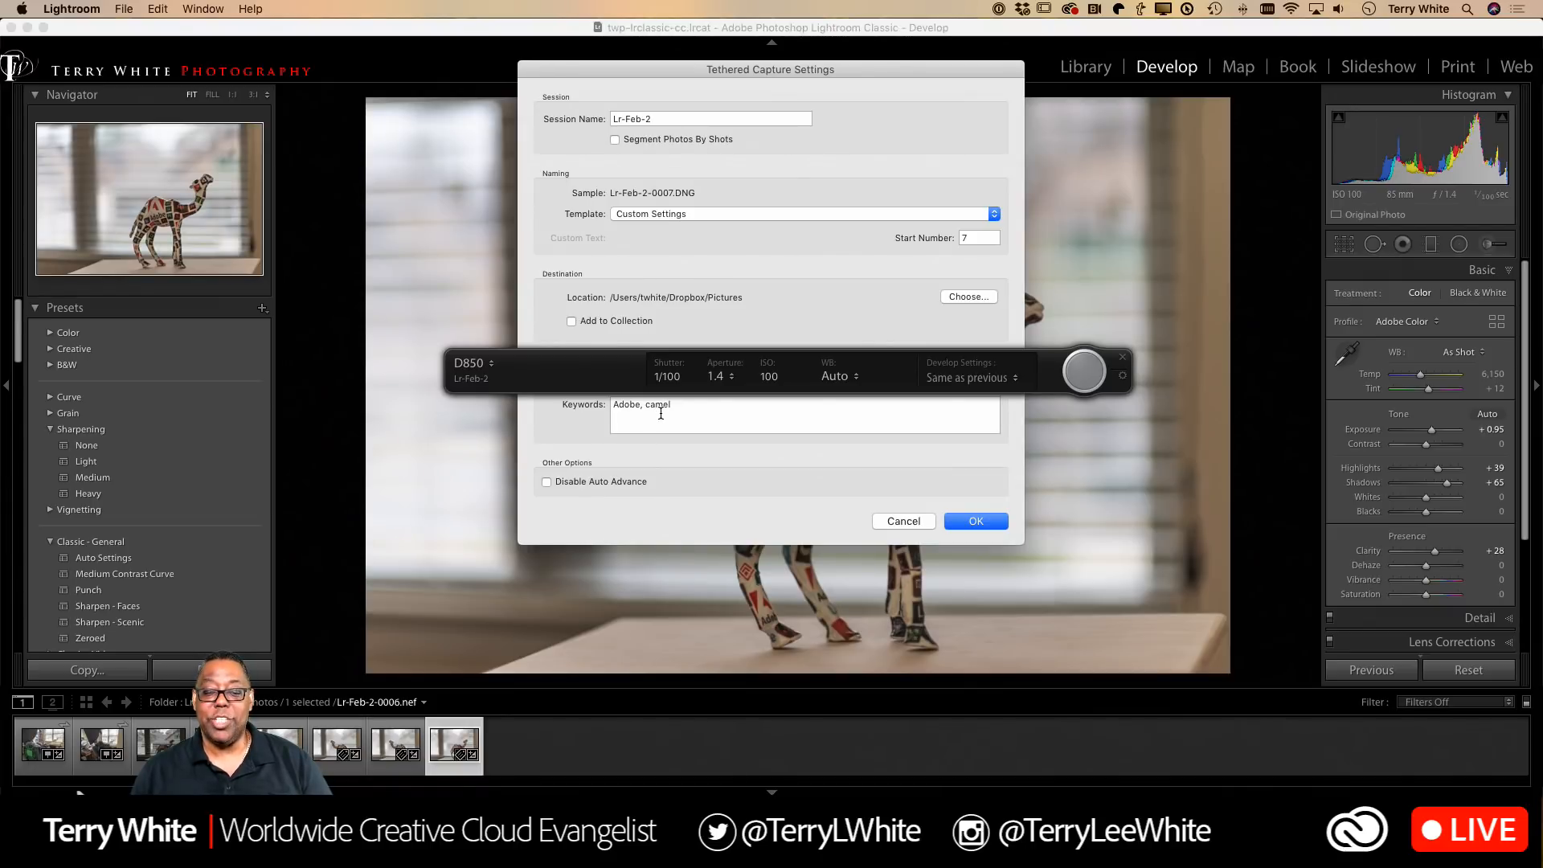
pyautogui.click(973, 523)
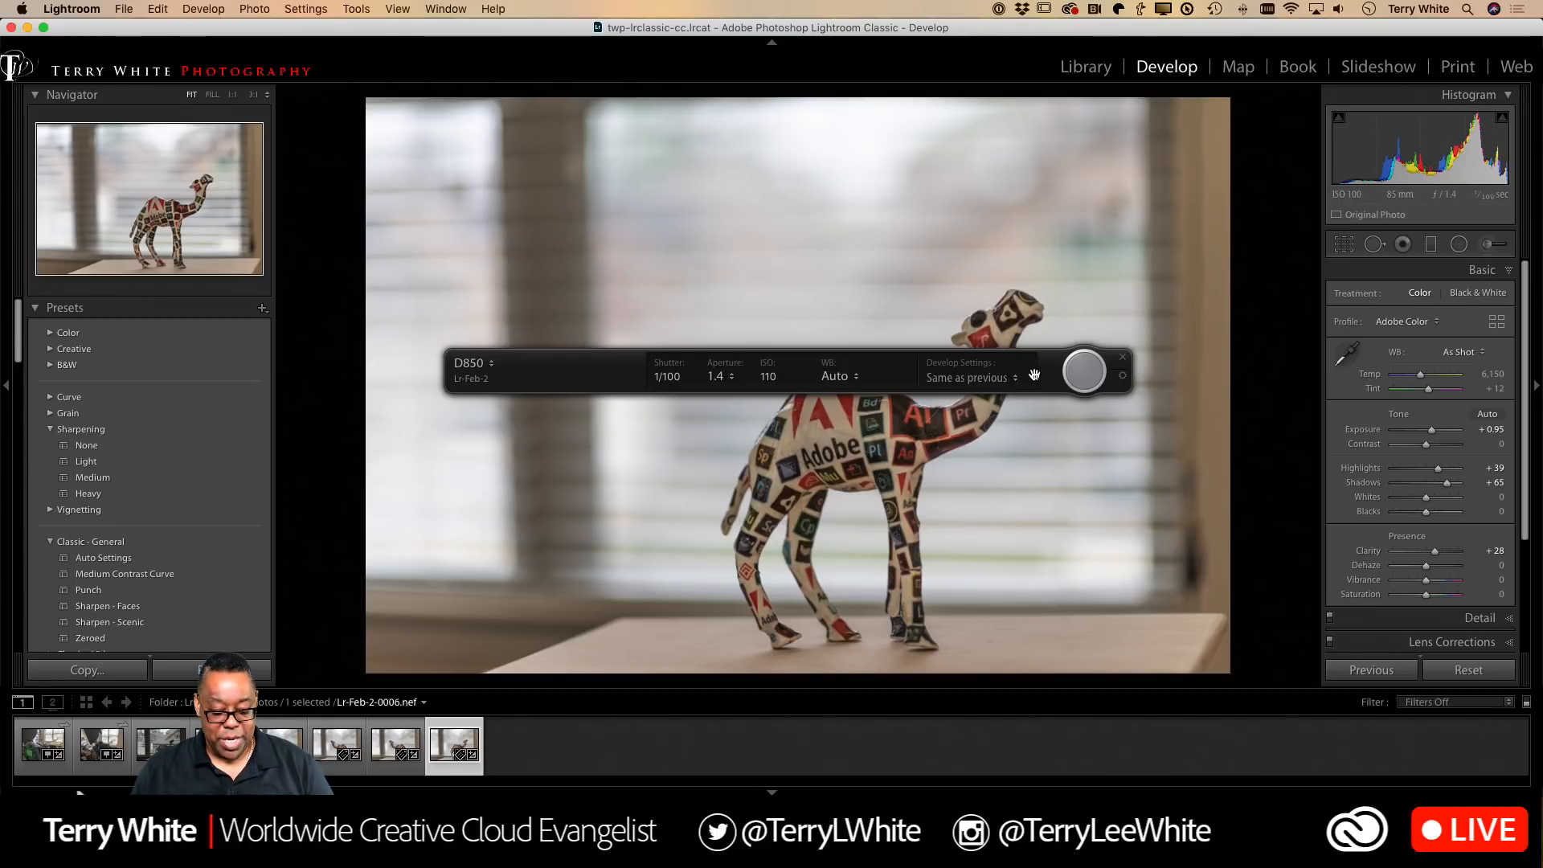
pyautogui.press('super+t')
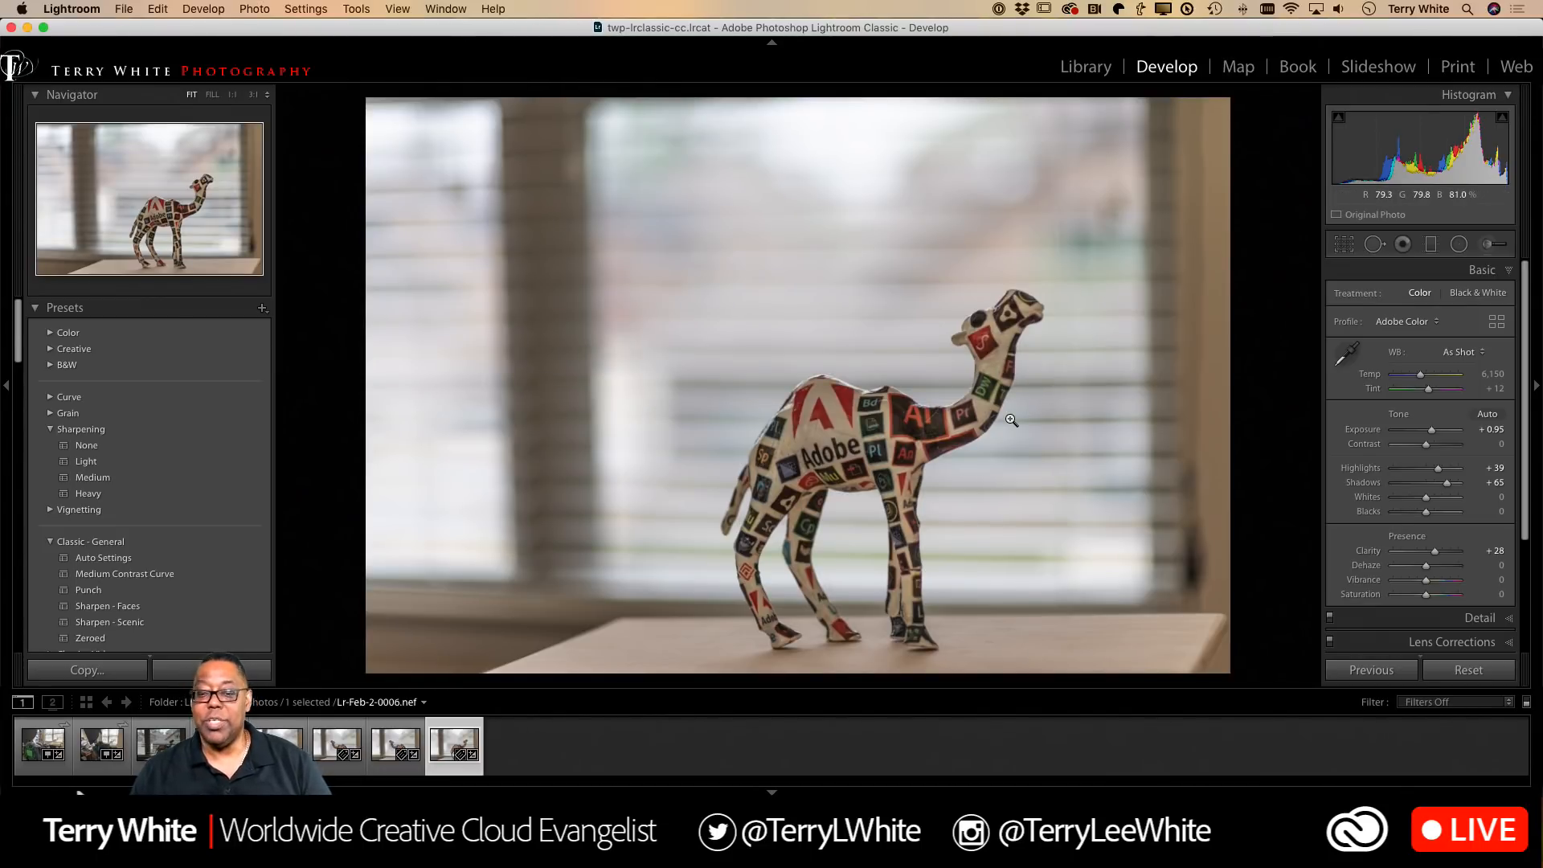